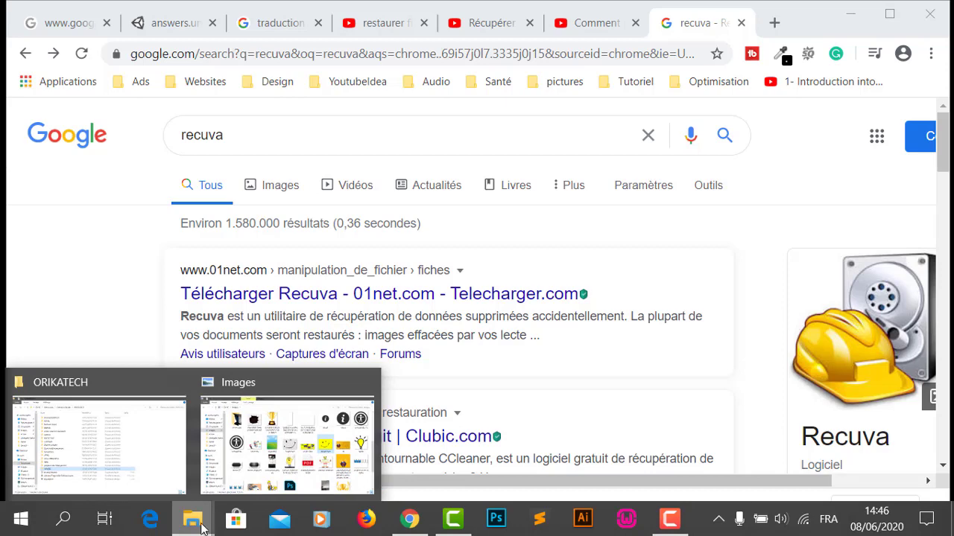
# Minimize the ORIKATECH, Images and browser windows, and open the Recycle Bin (Corbeille) from the desktop
pyautogui.click(158, 458)
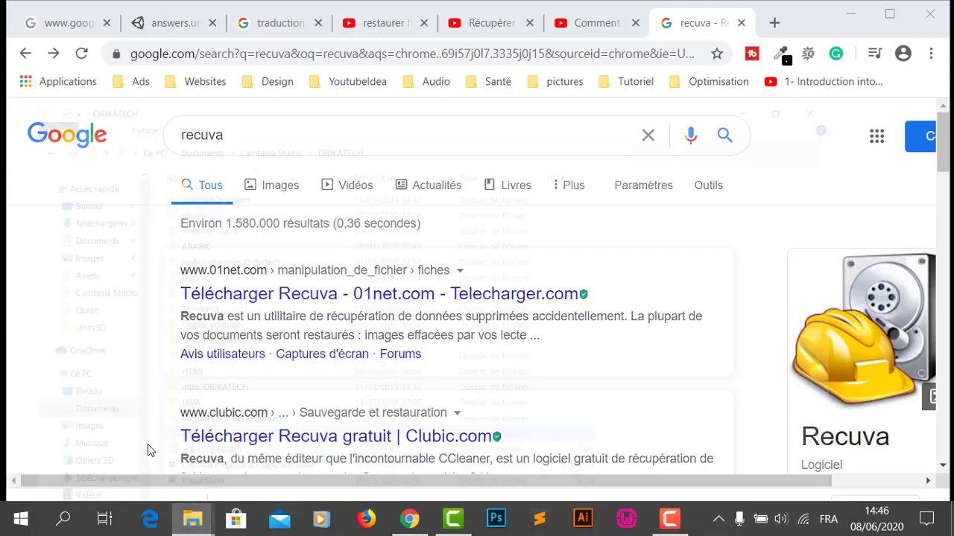
pyautogui.moveTo(213, 522)
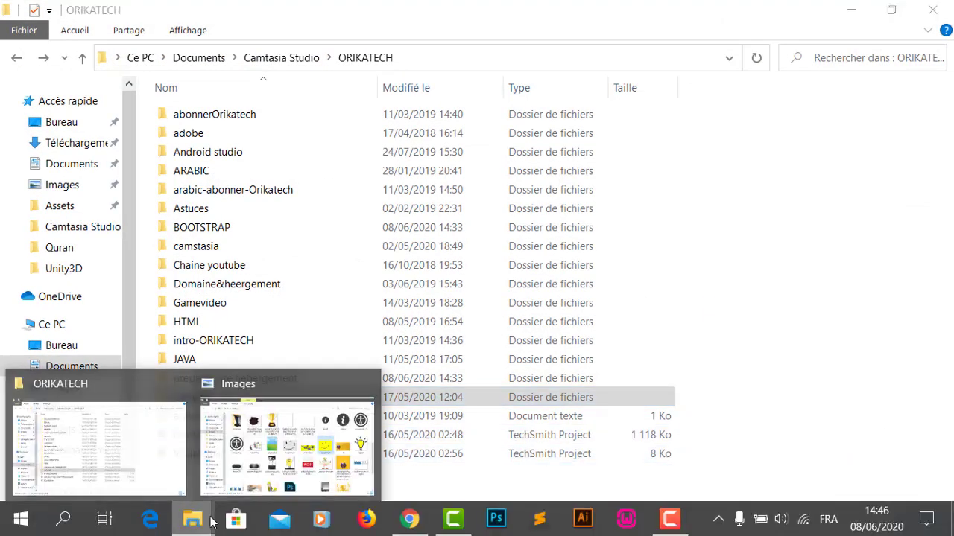
pyautogui.click(269, 462)
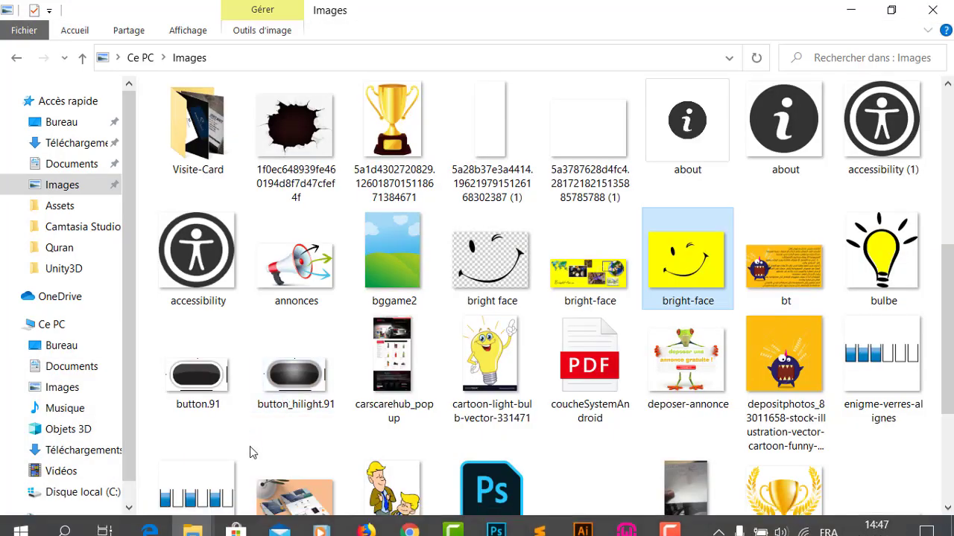
pyautogui.click(850, 10)
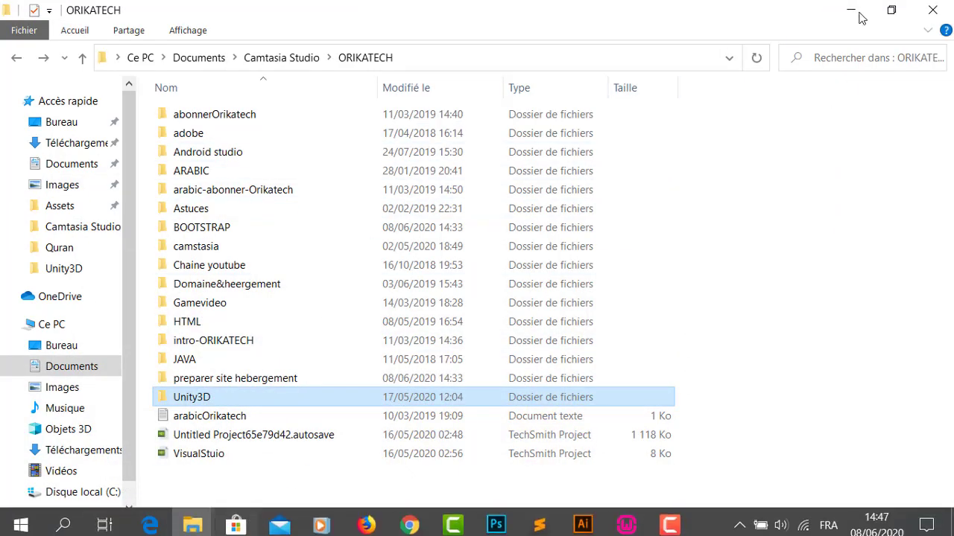
pyautogui.click(863, 8)
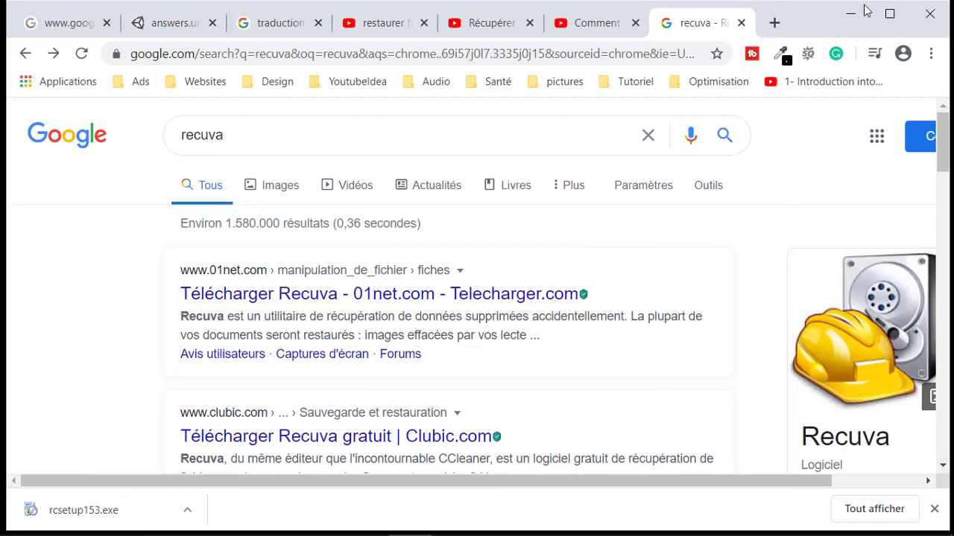
pyautogui.click(850, 12)
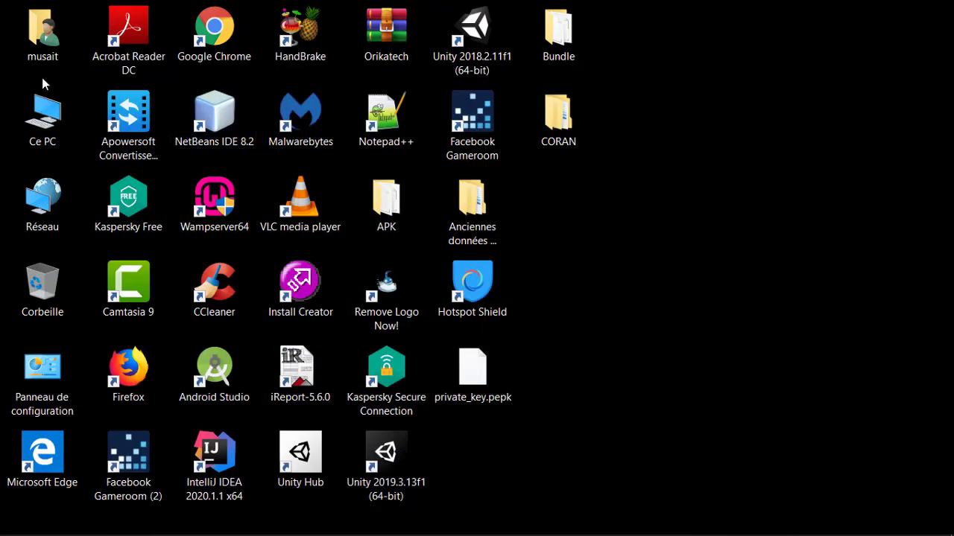
pyautogui.doubleClick(37, 305)
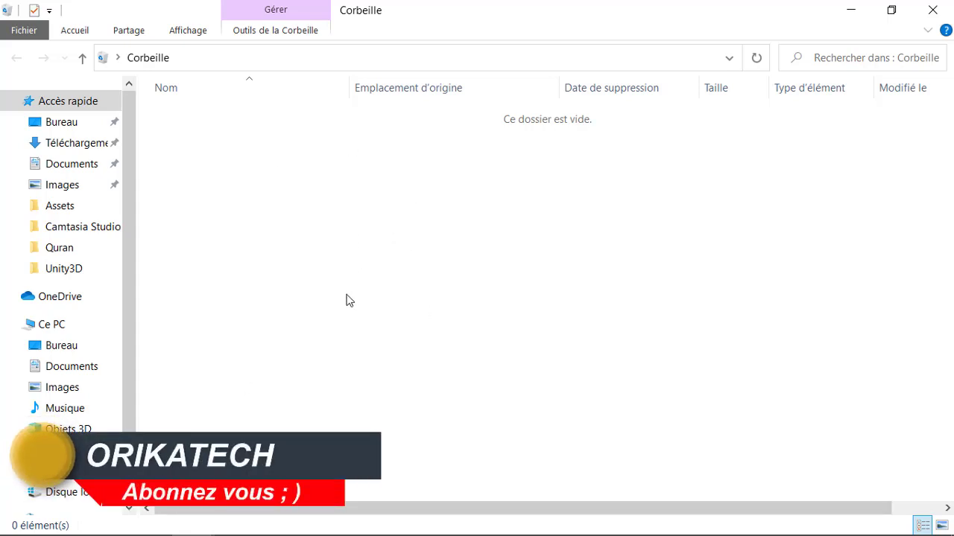
# Delete the yellow bright-face PNG image from the Images folder
pyautogui.moveTo(207, 525)
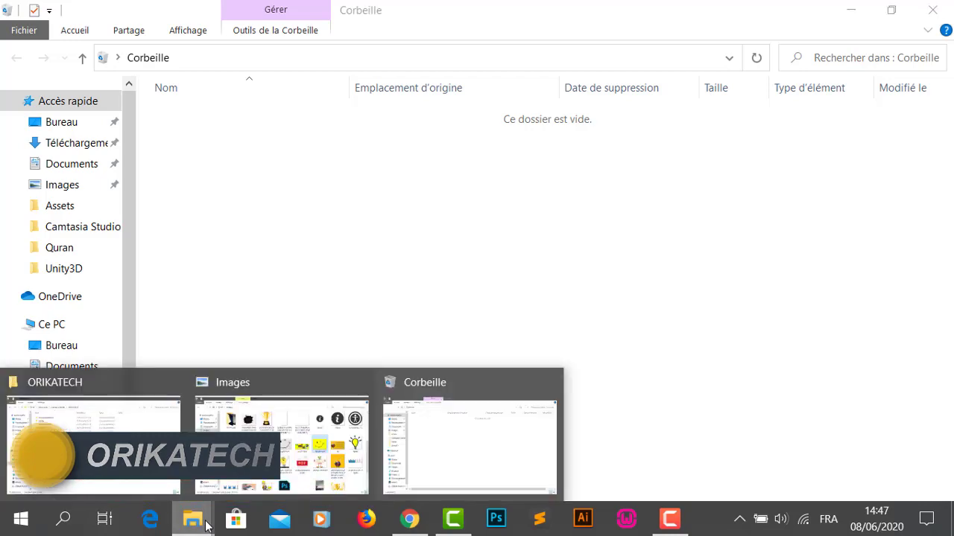
pyautogui.hotkey('alt', 'Tab')
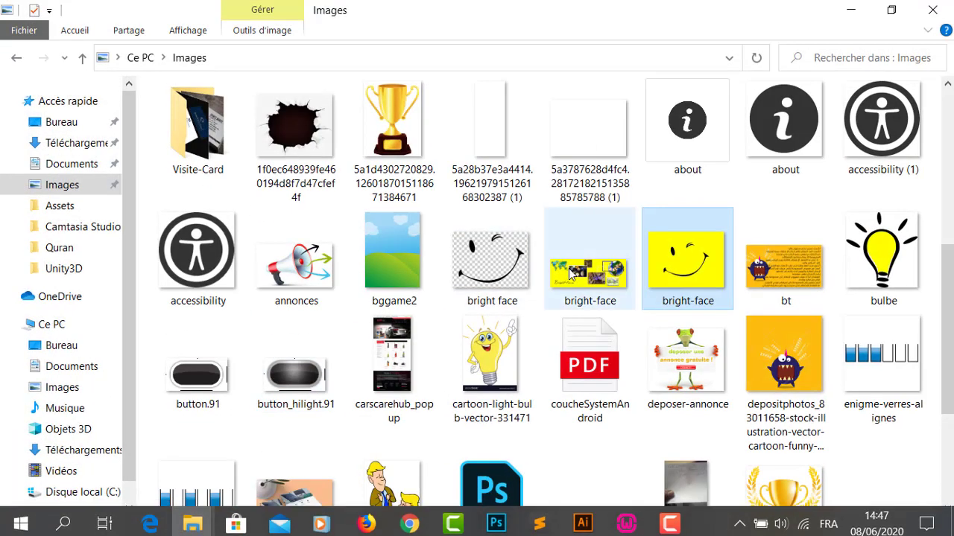
pyautogui.scroll(4, 600, 335)
pyautogui.scroll(-7, 601, 335)
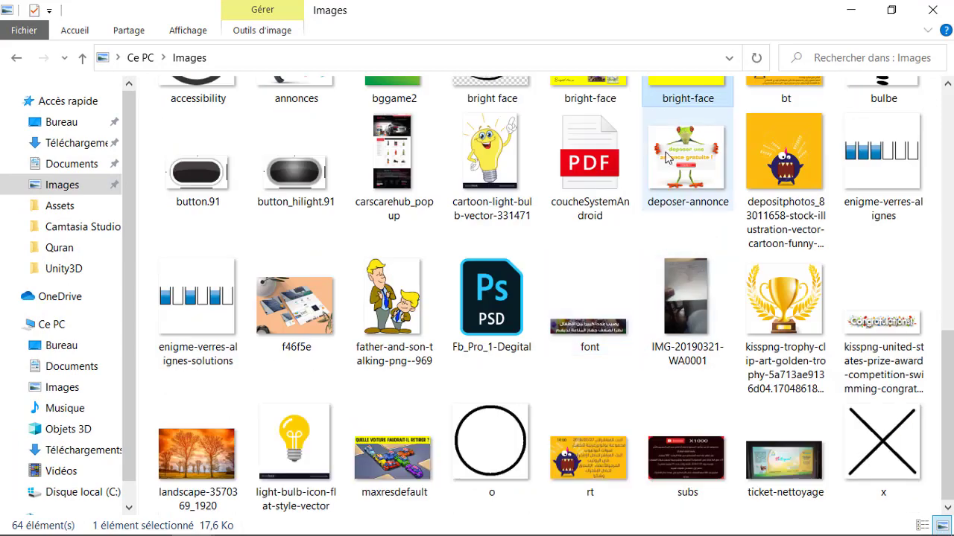
pyautogui.scroll(5, 634, 313)
pyautogui.scroll(-2, 685, 343)
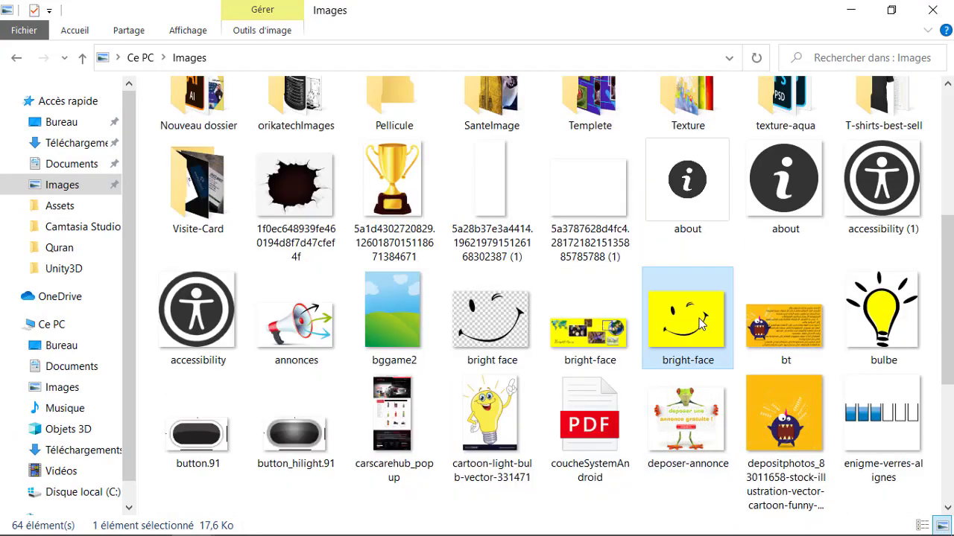
pyautogui.rightClick(702, 322)
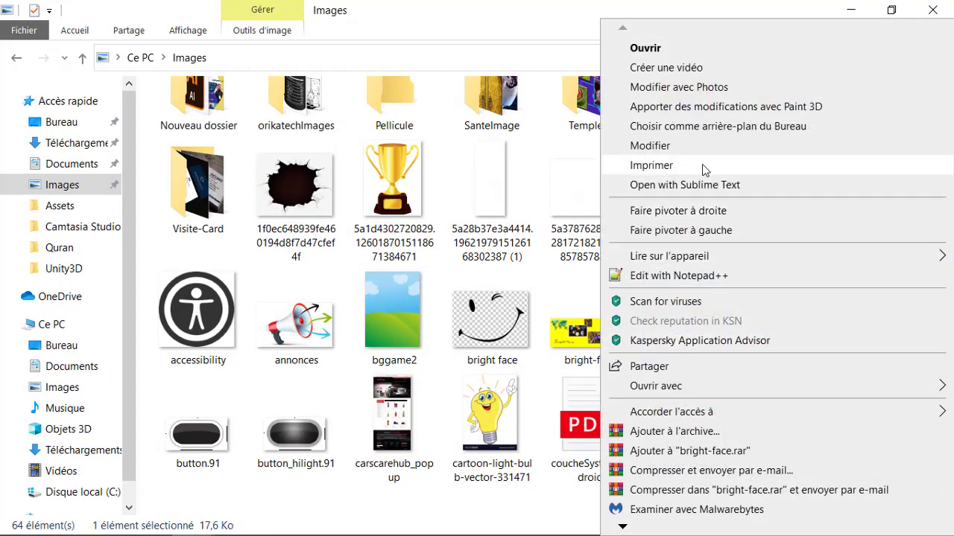
pyautogui.moveTo(626, 530)
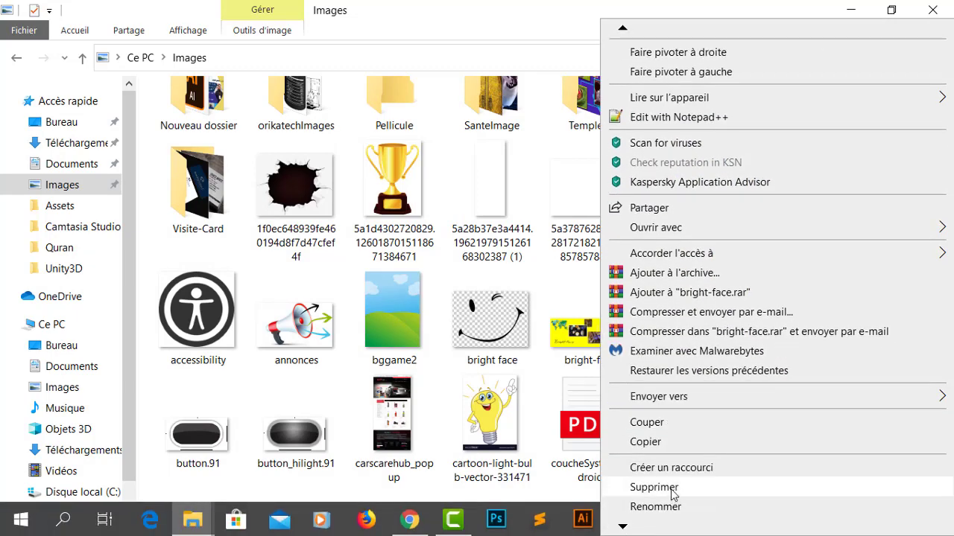
pyautogui.click(669, 488)
pyautogui.click(541, 330)
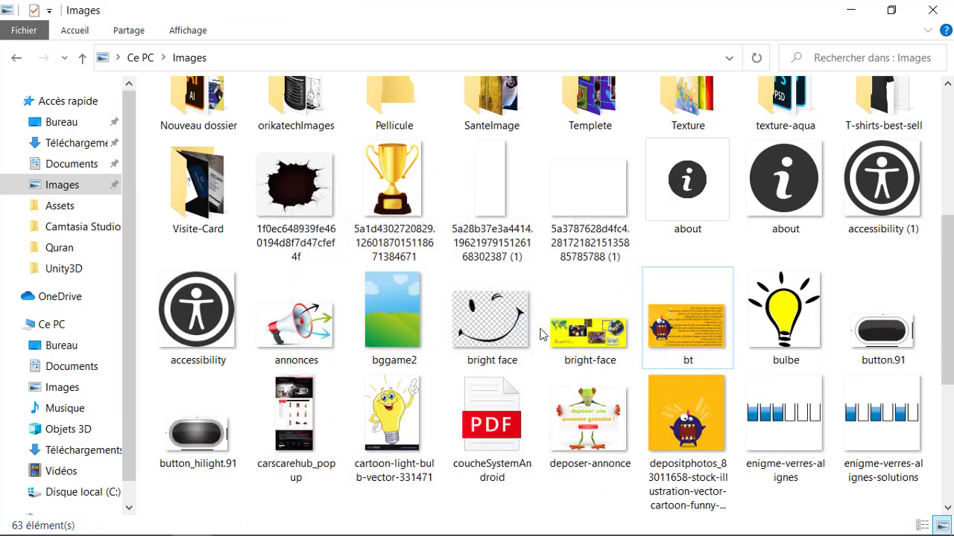
# Restore the deleted bright-face file from the Recycle Bin to its original location
pyautogui.click(851, 11)
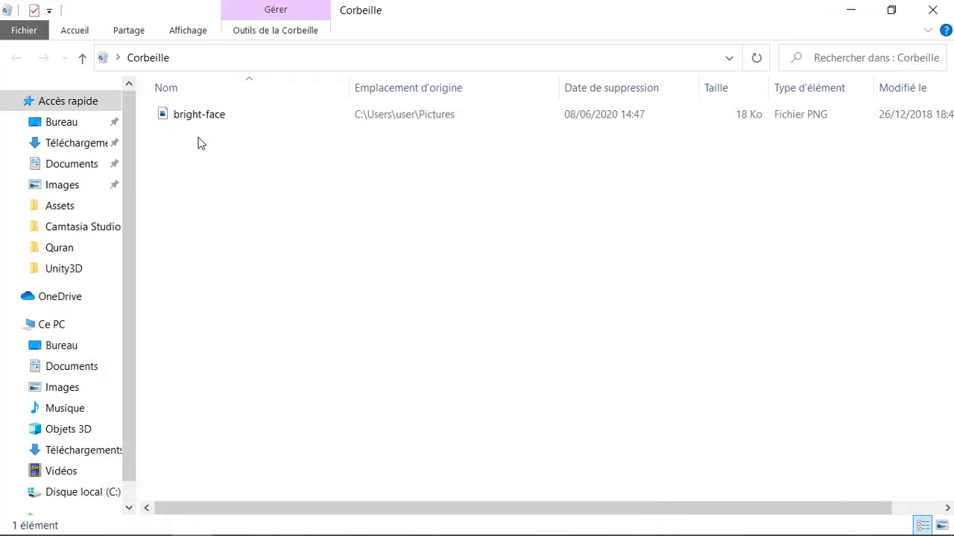
pyautogui.click(275, 30)
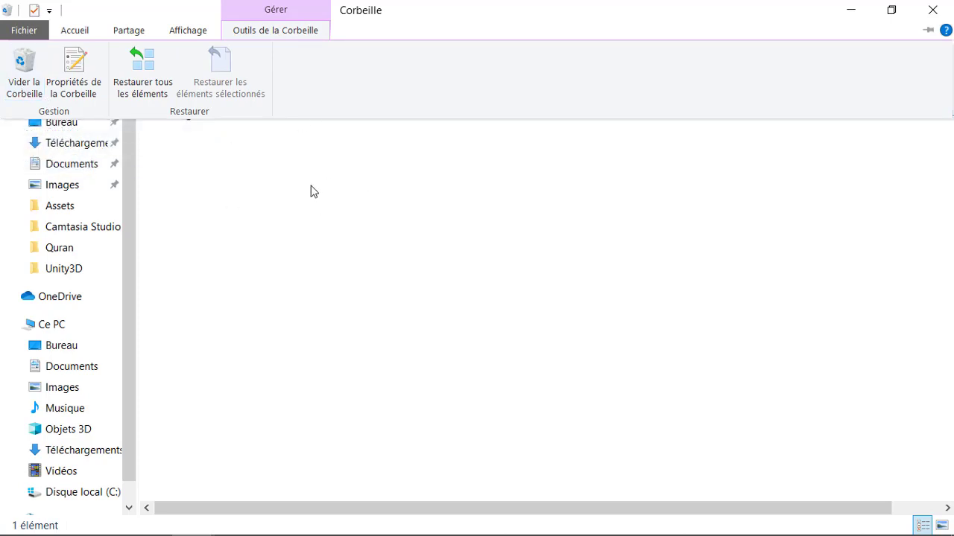
pyautogui.click(283, 202)
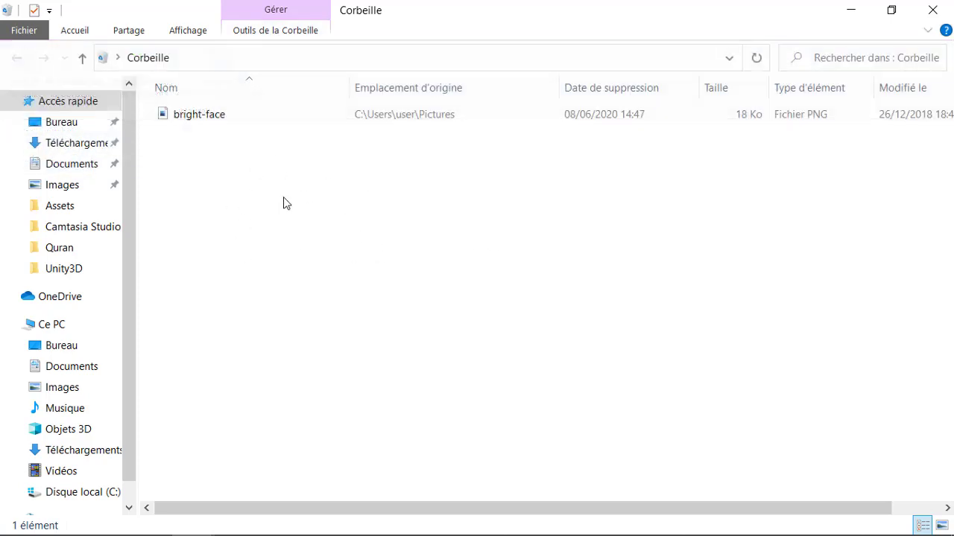
pyautogui.rightClick(216, 121)
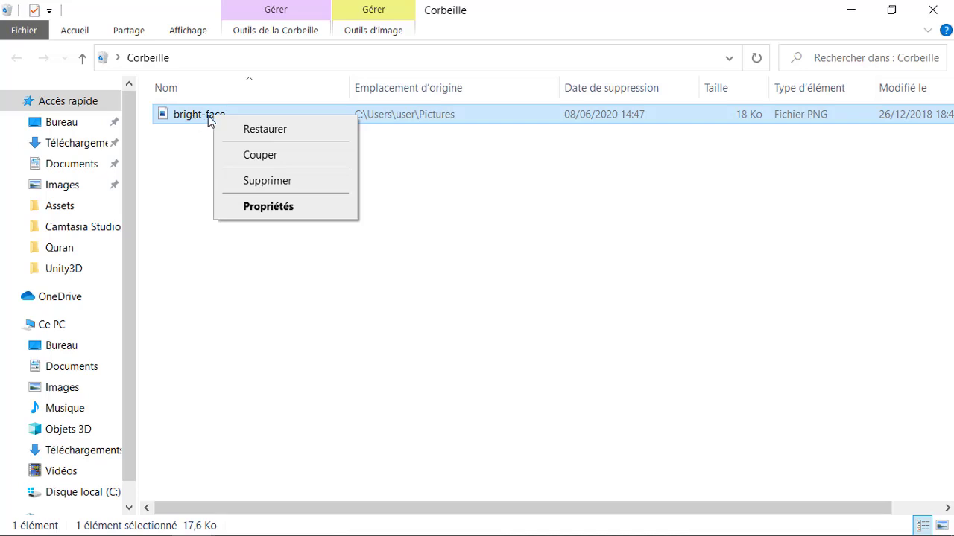
pyautogui.click(269, 131)
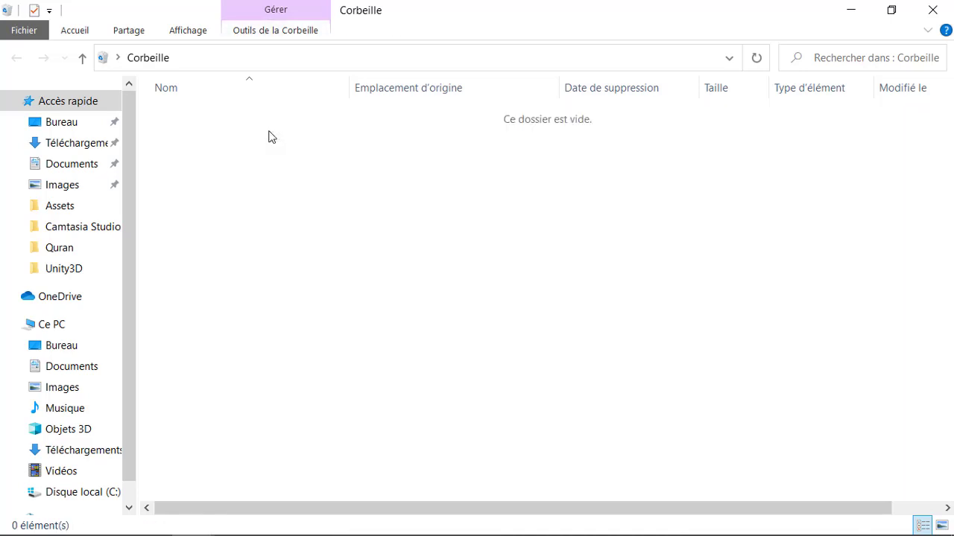
# Reopen the Images folder through Ce PC and check whether the bright-face image is back, then minimize the folder window
pyautogui.click(850, 10)
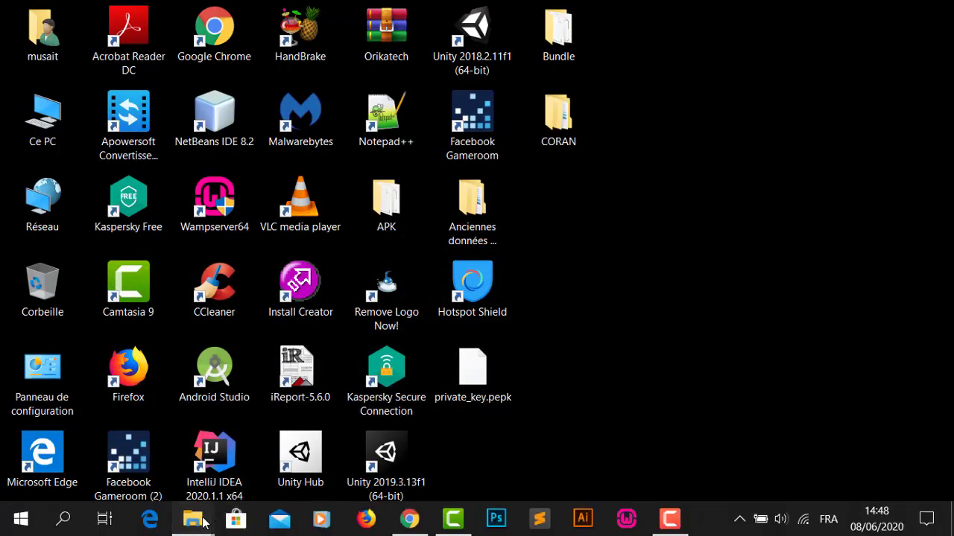
pyautogui.click(234, 472)
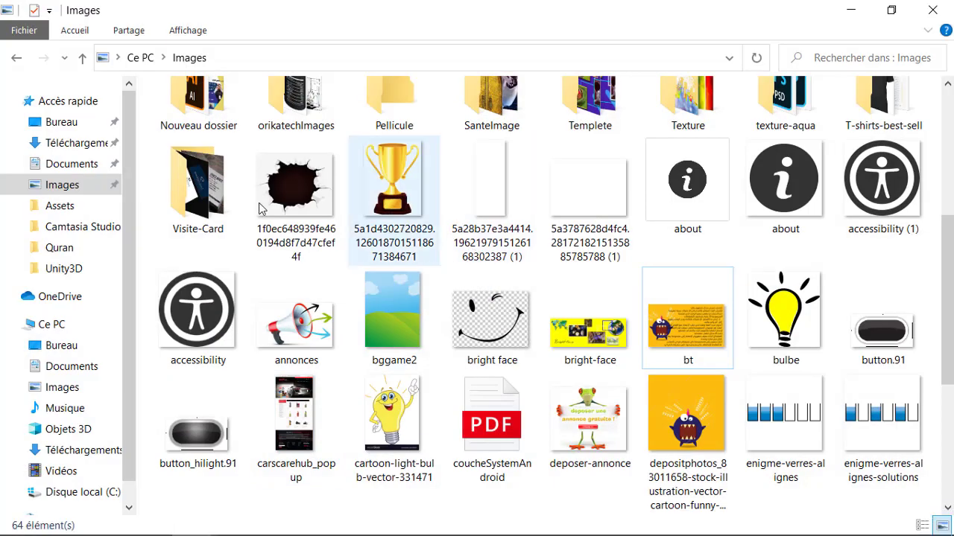
pyautogui.scroll(3, 297, 320)
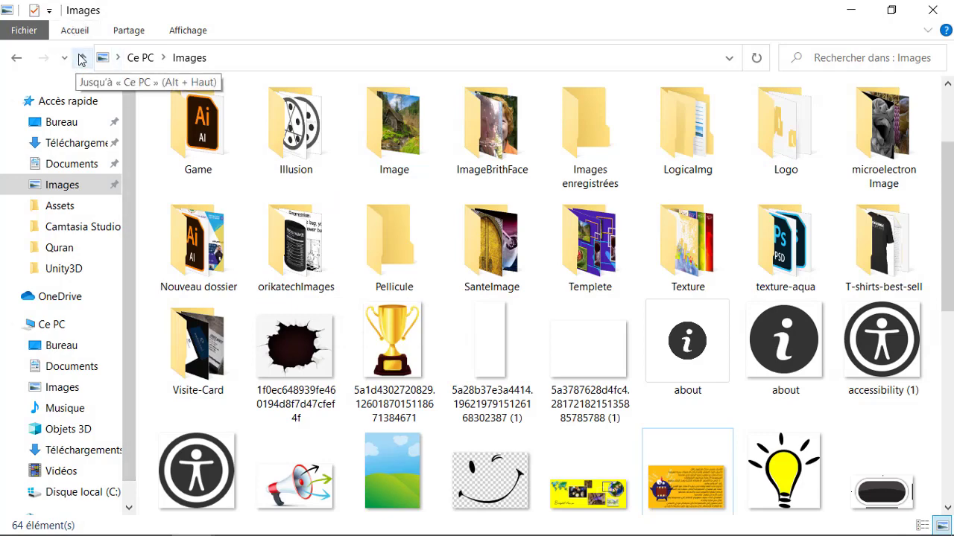
pyautogui.click(80, 58)
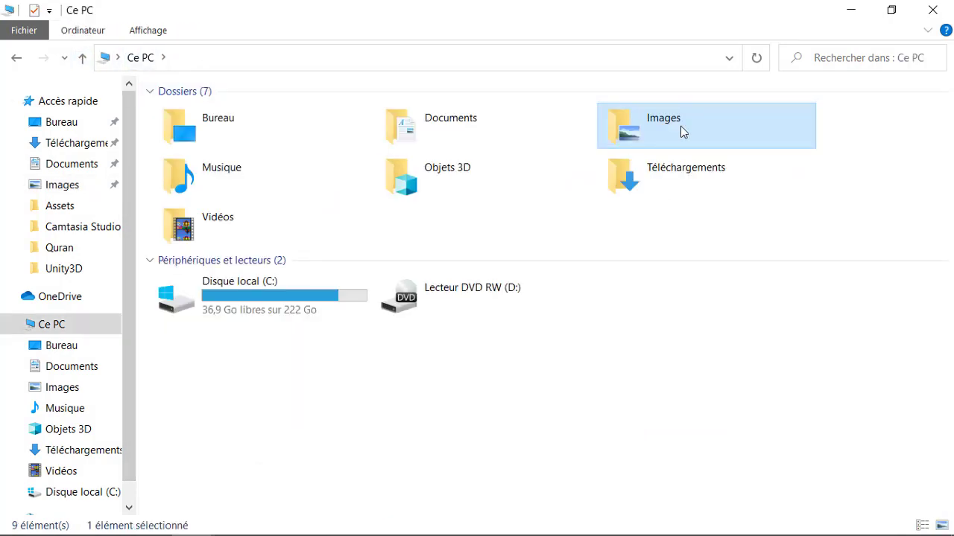
pyautogui.doubleClick(680, 126)
pyautogui.scroll(-10, 581, 371)
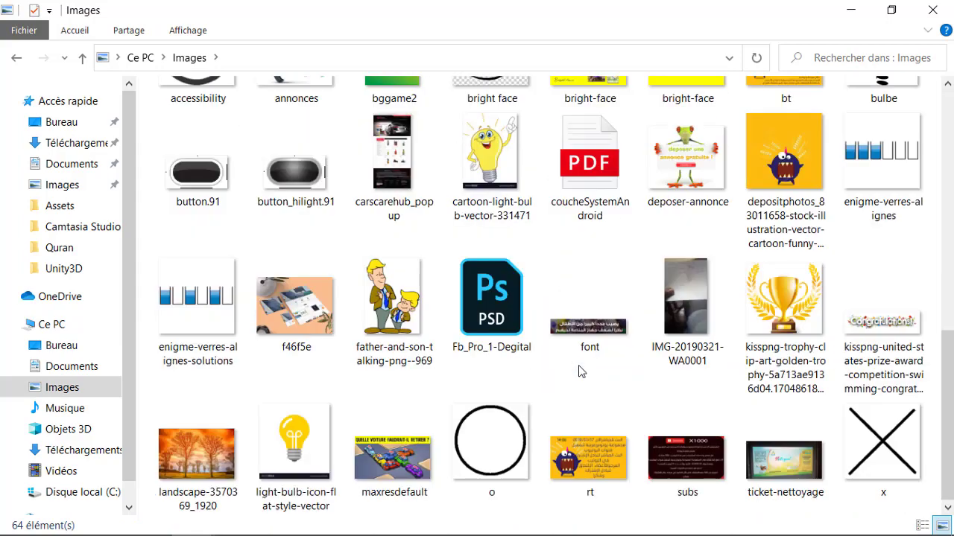
pyautogui.scroll(5, 583, 369)
pyautogui.scroll(-5, 633, 417)
pyautogui.scroll(2, 701, 289)
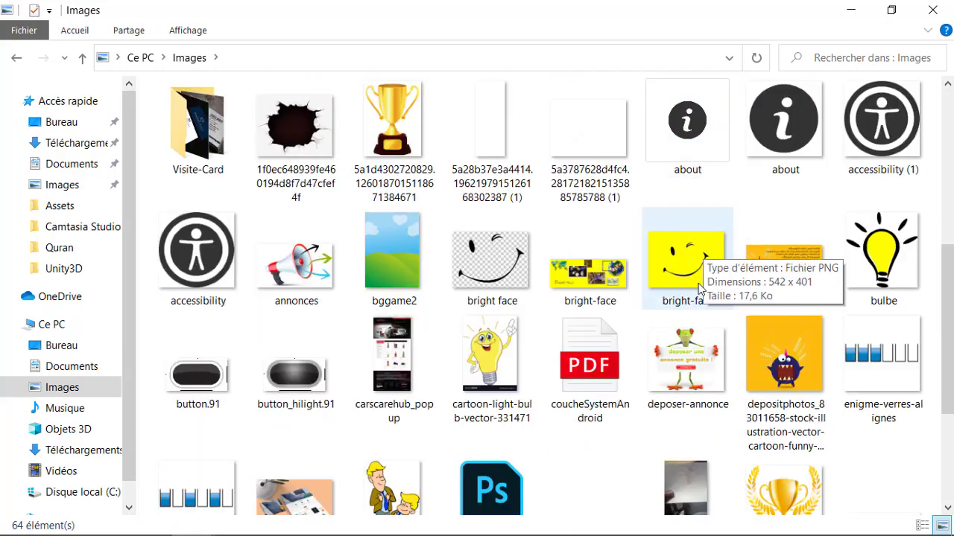
pyautogui.click(850, 10)
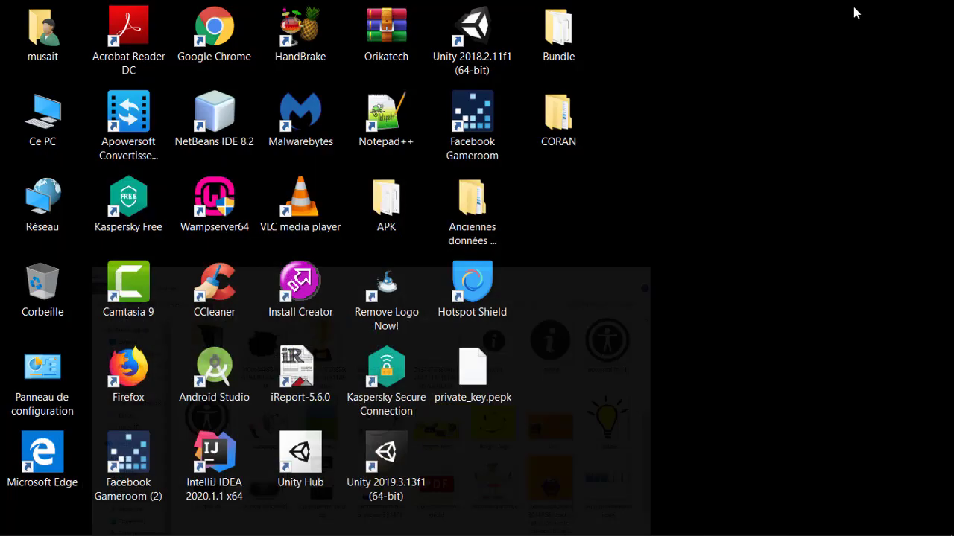
# Bring the Recycle Bin window back into view to check its contents
pyautogui.moveTo(282, 533)
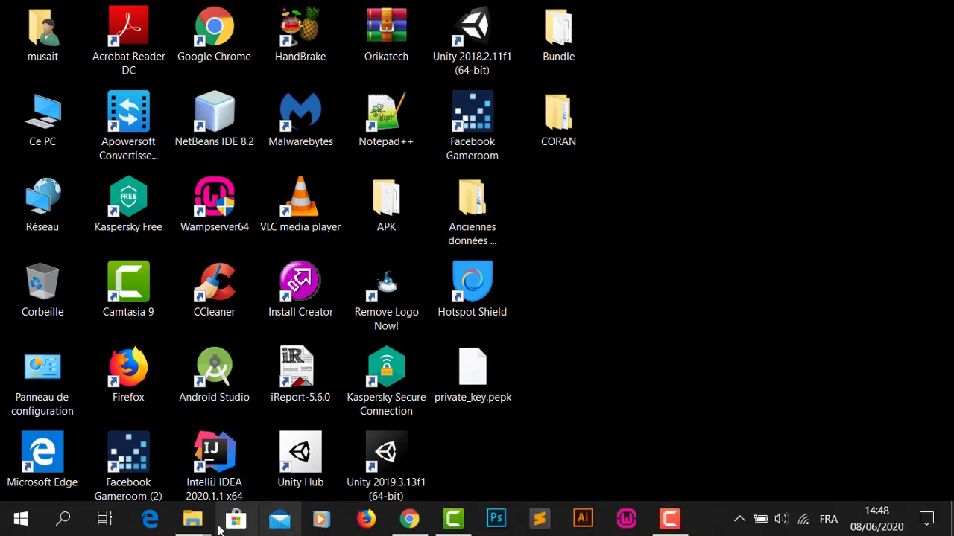
pyautogui.moveTo(204, 526)
pyautogui.click(415, 438)
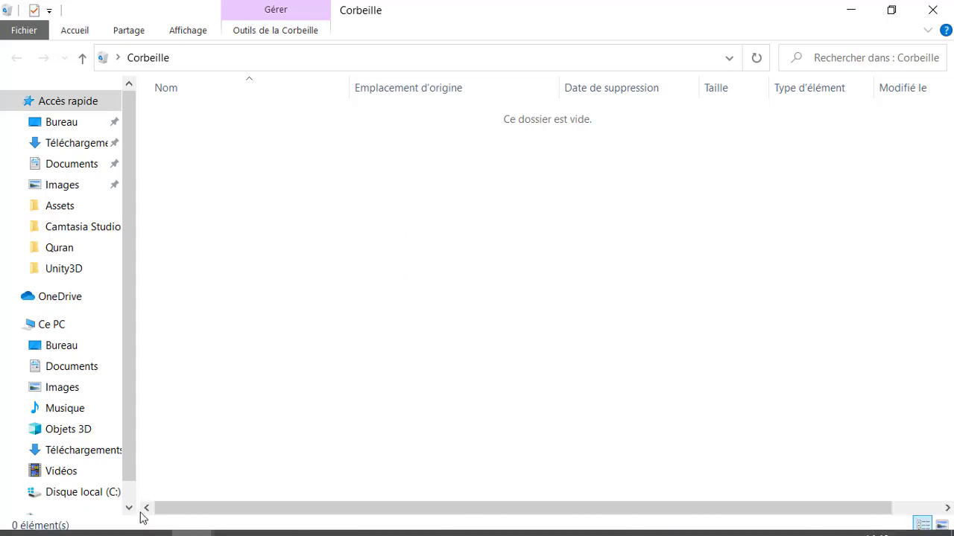
# Switch to Chrome and look through the Google results for recuva for a site offering the download
pyautogui.moveTo(346, 518)
pyautogui.click(410, 519)
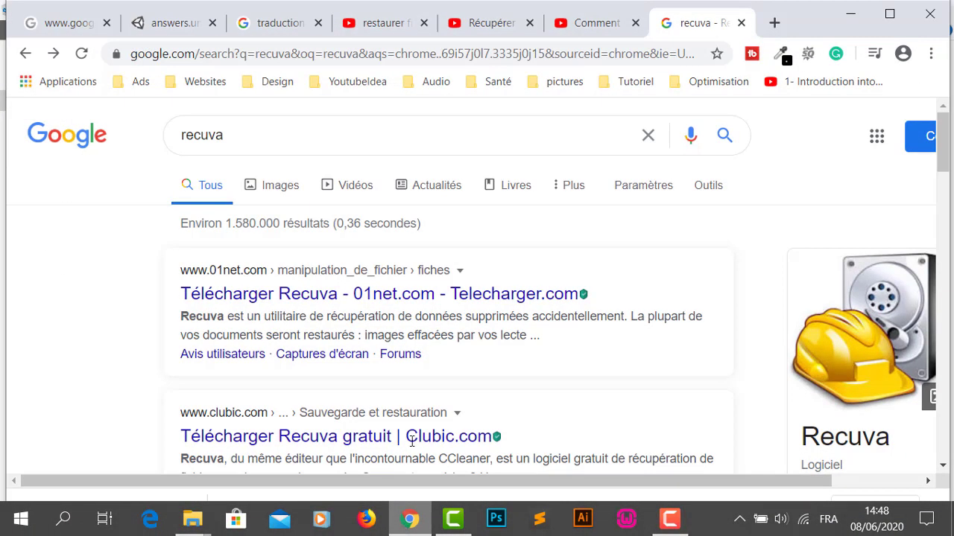
pyautogui.doubleClick(251, 138)
pyautogui.click(230, 130)
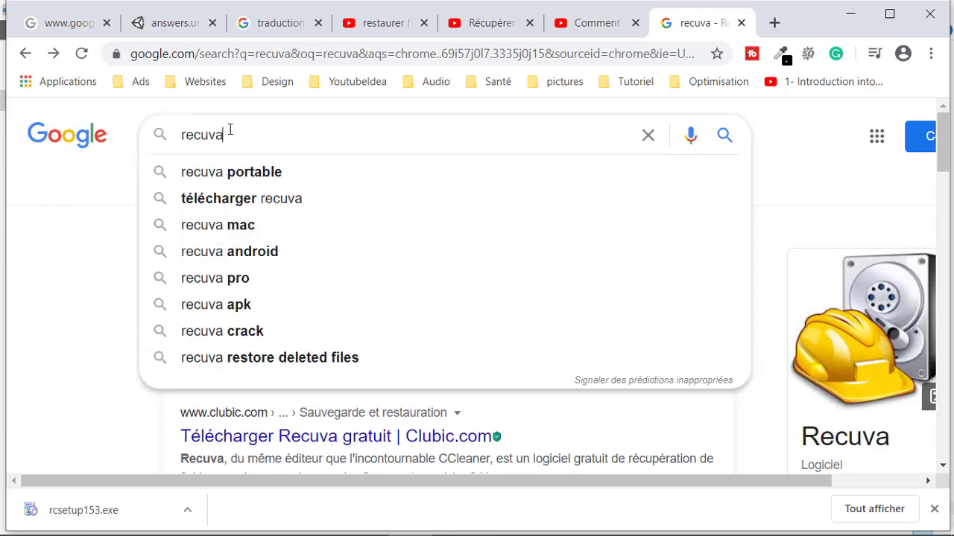
pyautogui.click(103, 168)
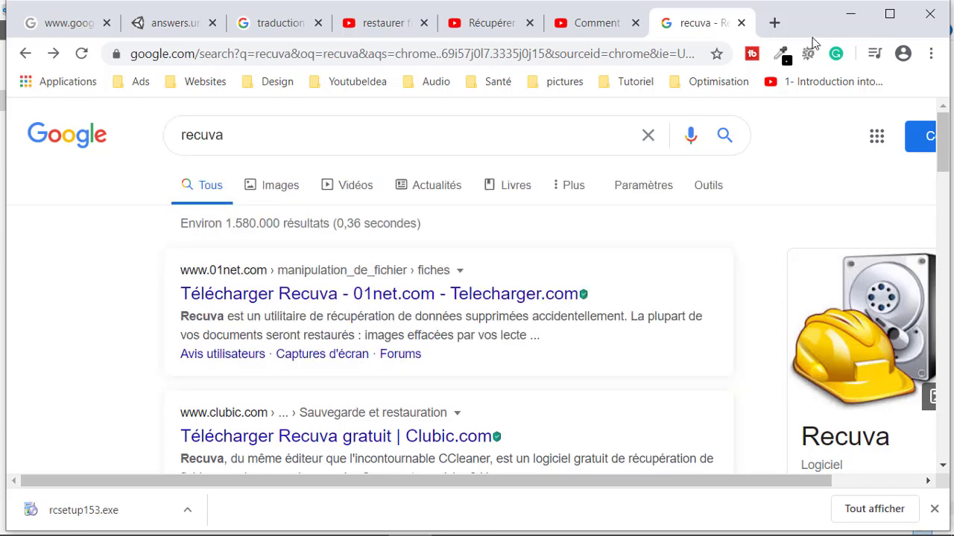
pyautogui.scroll(-1, 216, 194)
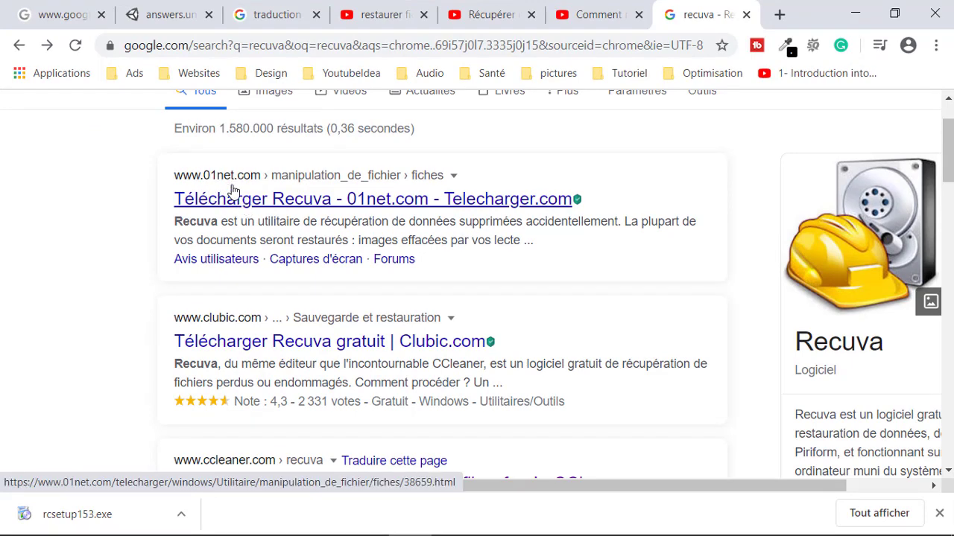
pyautogui.scroll(-1, 224, 216)
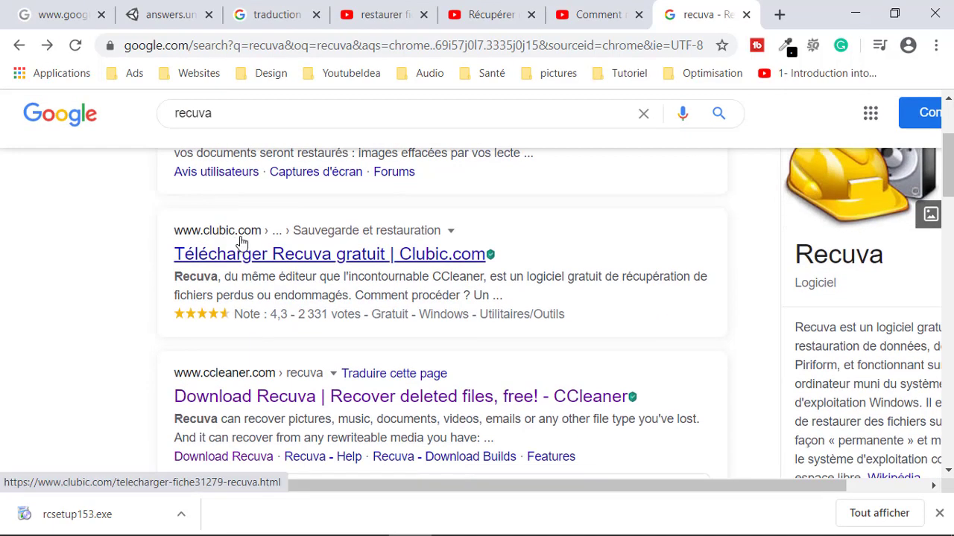
pyautogui.scroll(-1, 254, 242)
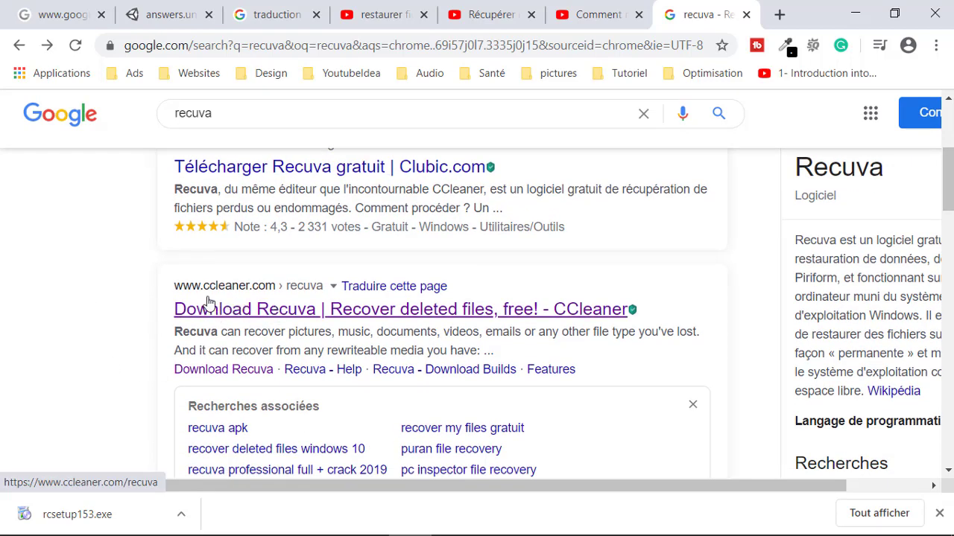
pyautogui.scroll(-2, 104, 283)
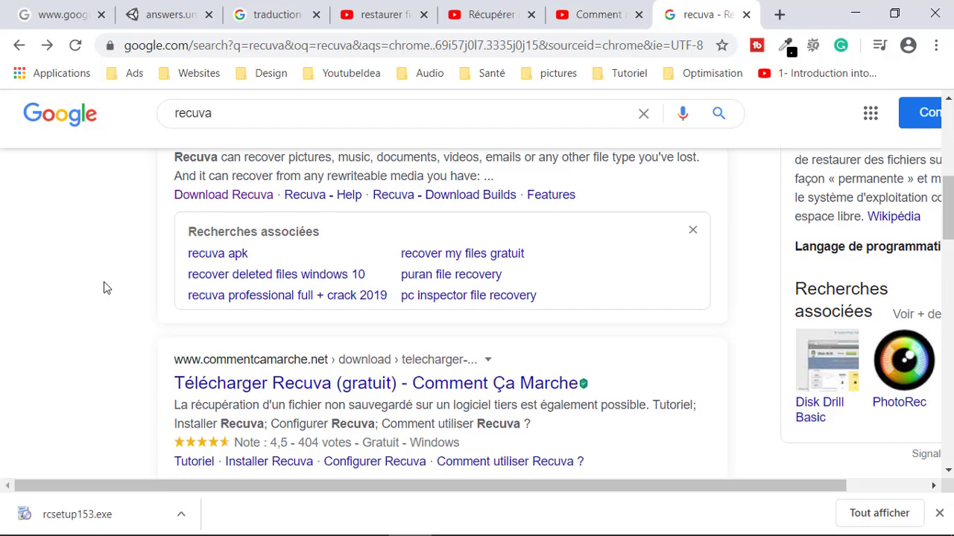
# Open CCleaner's Recuva page from the search results and locate the free version's download option
pyautogui.scroll(1, 109, 289)
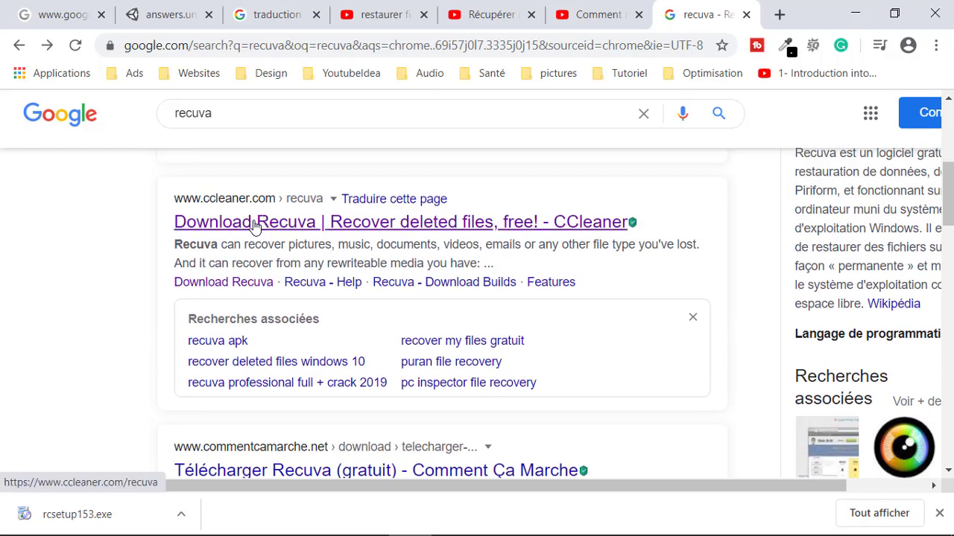
pyautogui.click(253, 224)
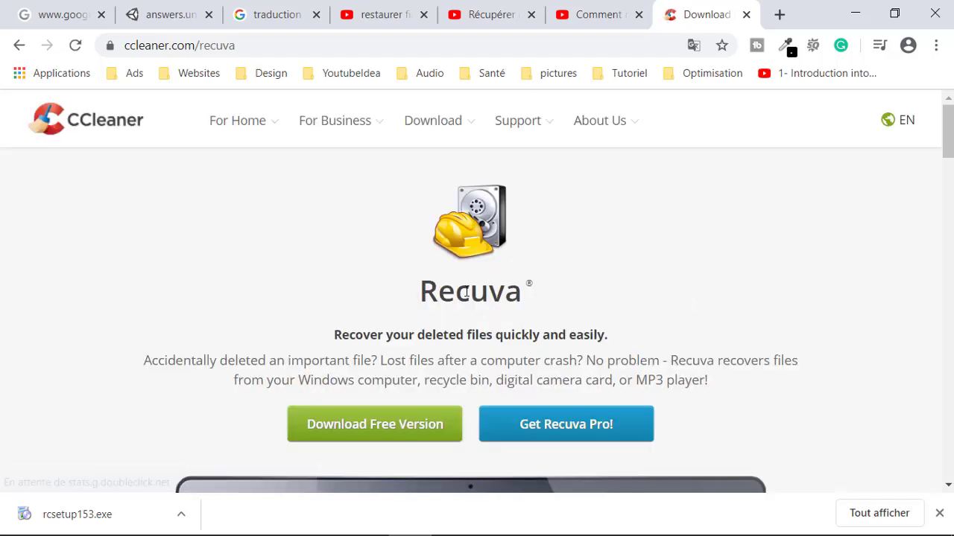
pyautogui.scroll(-4, 429, 292)
pyautogui.scroll(2, 429, 292)
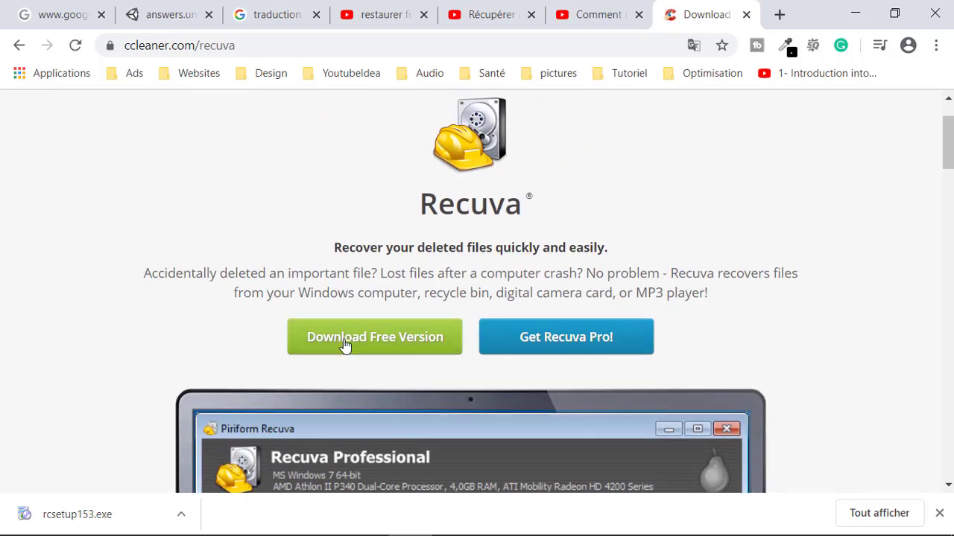
pyautogui.scroll(-1, 552, 339)
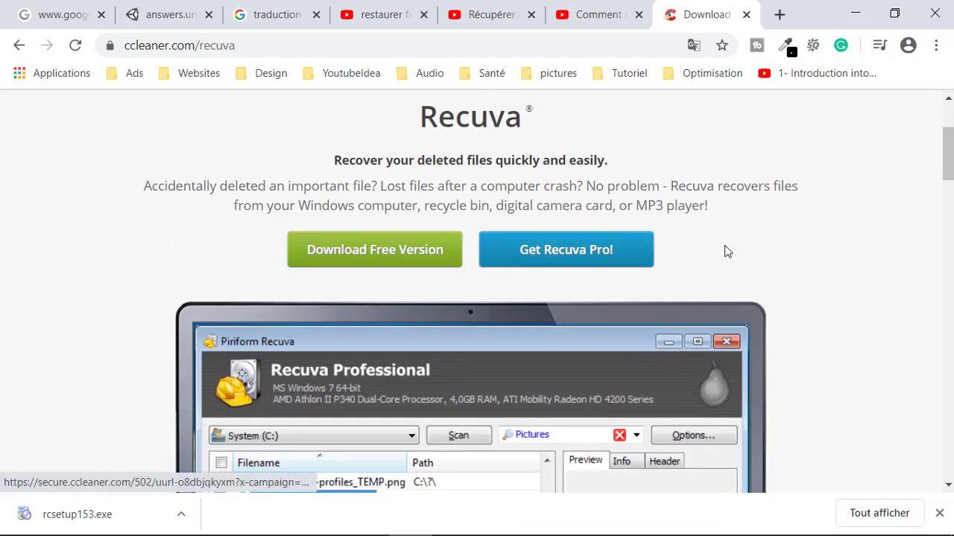
pyautogui.scroll(-1, 379, 177)
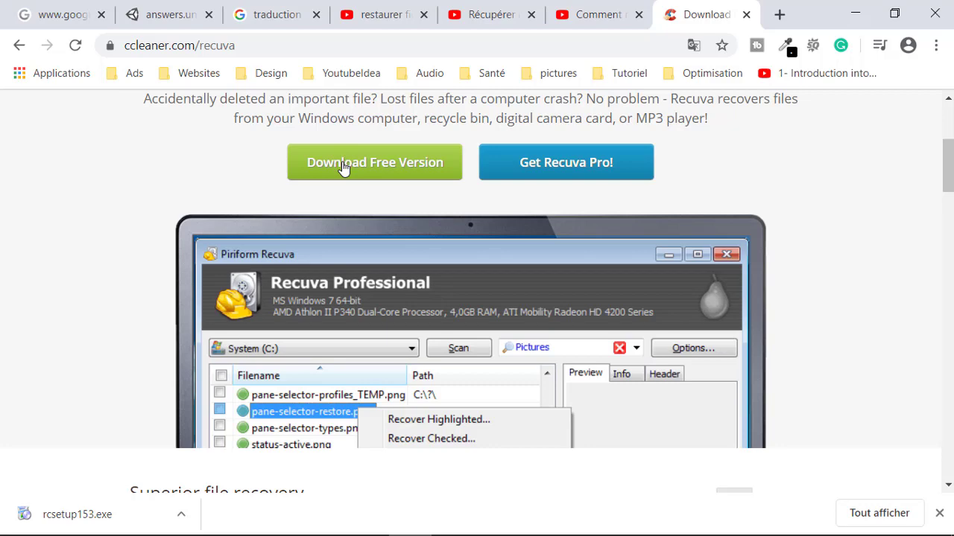
# Compare the features and prices of Recuva Free, Recuva Professional and the CCleaner Professional Bundle
pyautogui.scroll(-10, 343, 168)
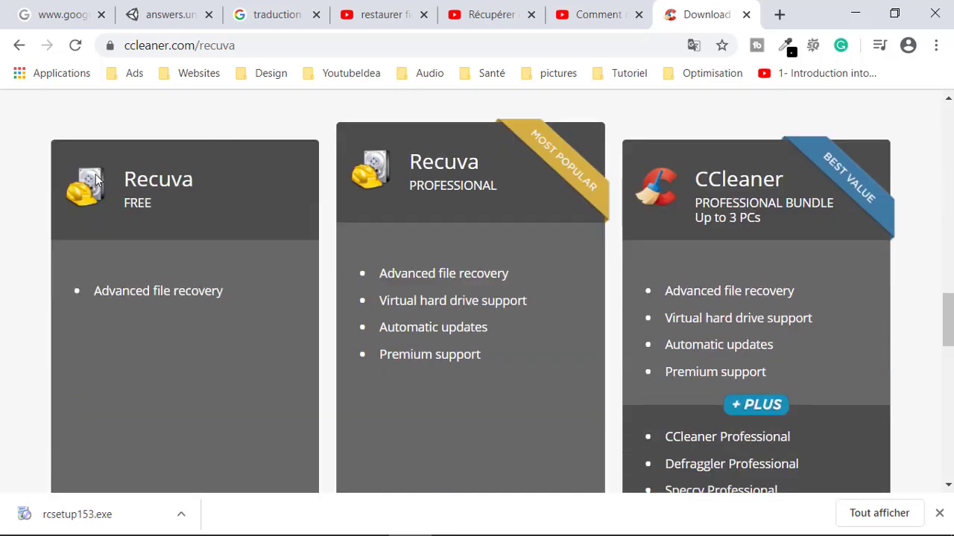
pyautogui.scroll(-2, 96, 175)
pyautogui.scroll(1, 94, 179)
pyautogui.scroll(2, 310, 319)
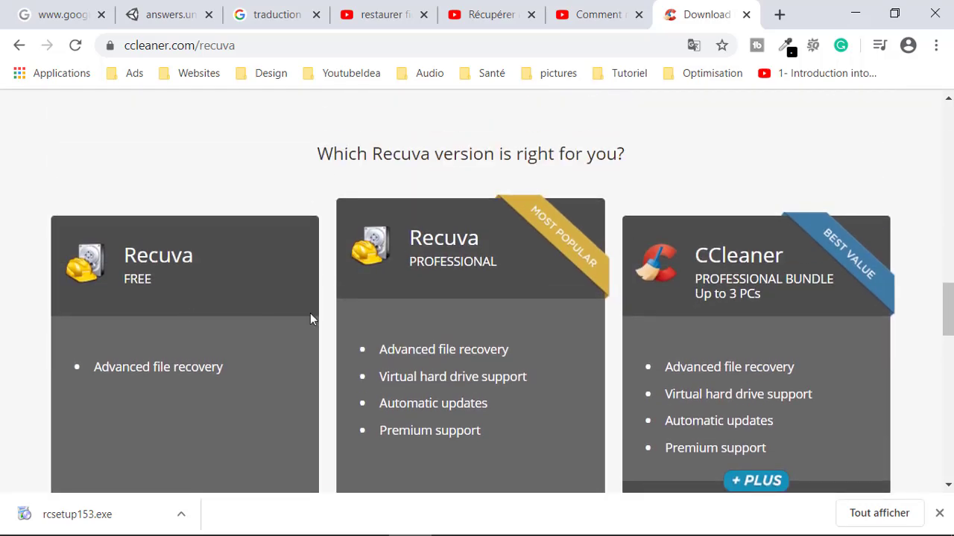
pyautogui.scroll(-8, 310, 319)
pyautogui.scroll(2, 255, 313)
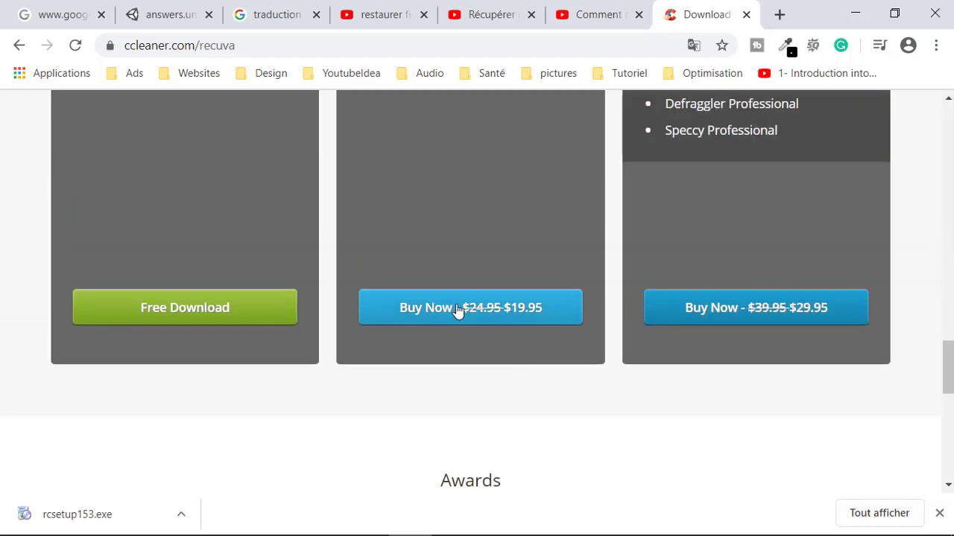
pyautogui.scroll(5, 457, 311)
pyautogui.moveTo(390, 240); pyautogui.dragTo(396, 375)
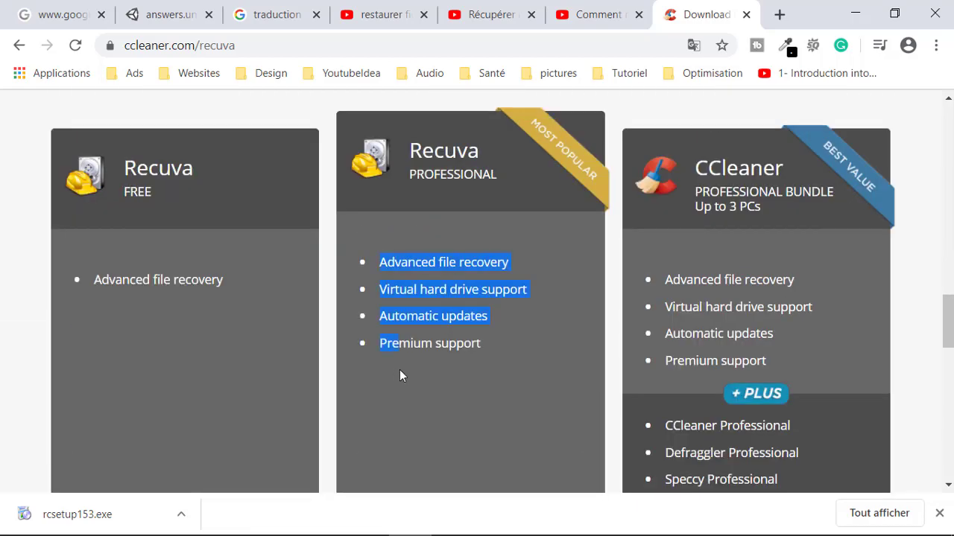
pyautogui.scroll(-2, 399, 376)
pyautogui.scroll(-1, 202, 372)
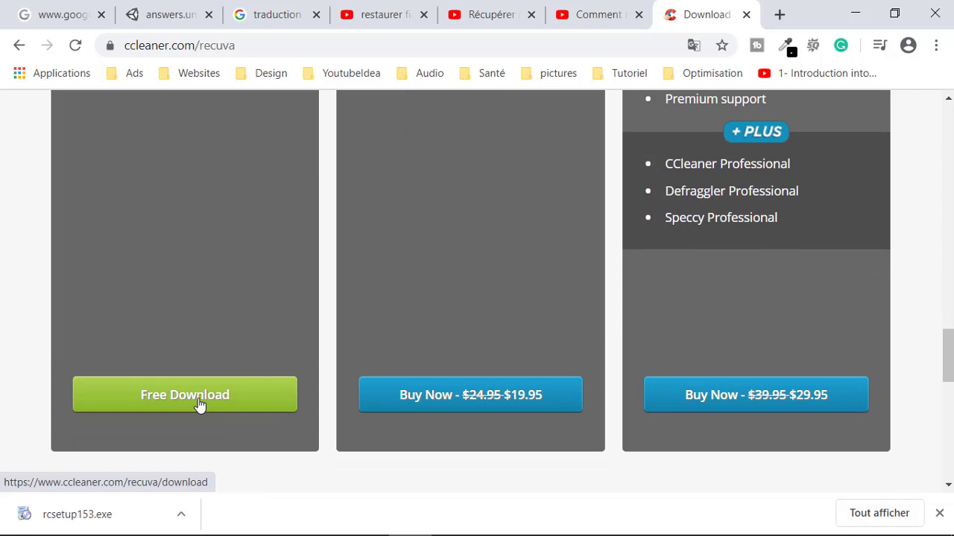
# Open the free version's download page, check its Free and Professional comparison, and close that page
pyautogui.click(200, 404)
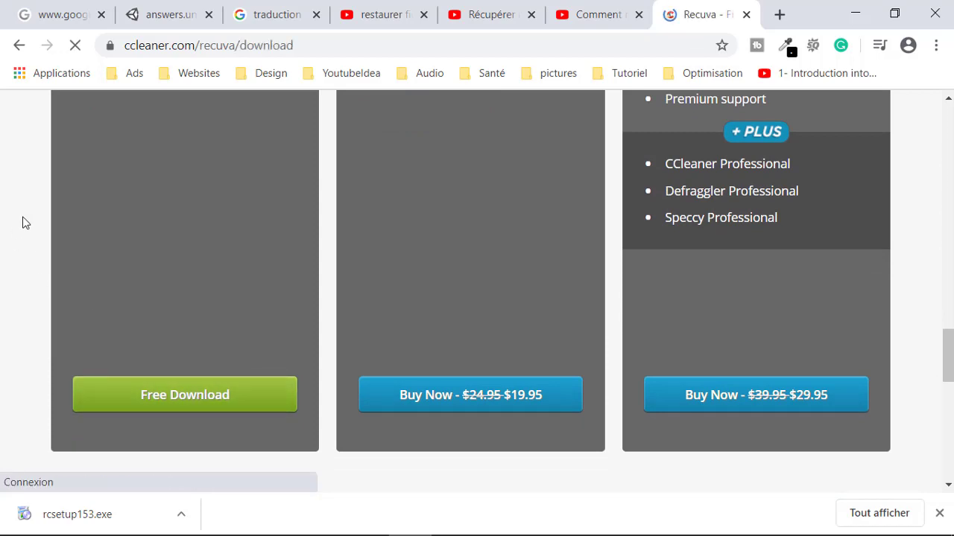
pyautogui.scroll(-2, 238, 239)
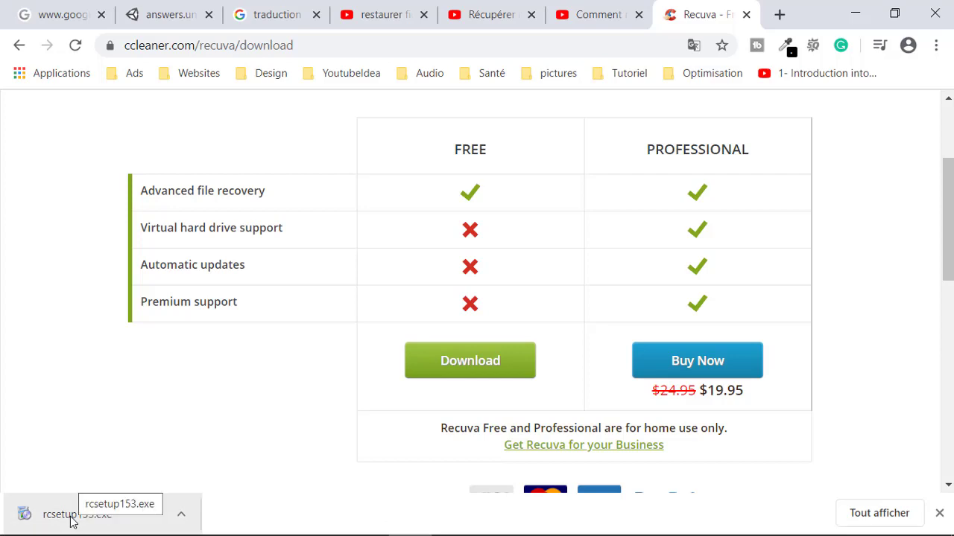
pyautogui.click(745, 15)
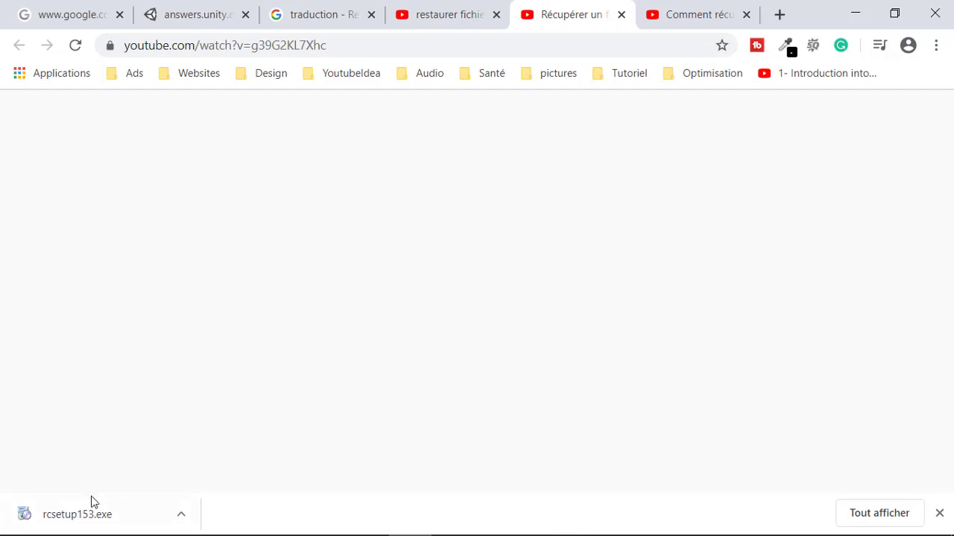
# Launch the downloaded rcsetup153.exe installer, allow it to make changes to the device, and bring its setup window into view
pyautogui.click(84, 522)
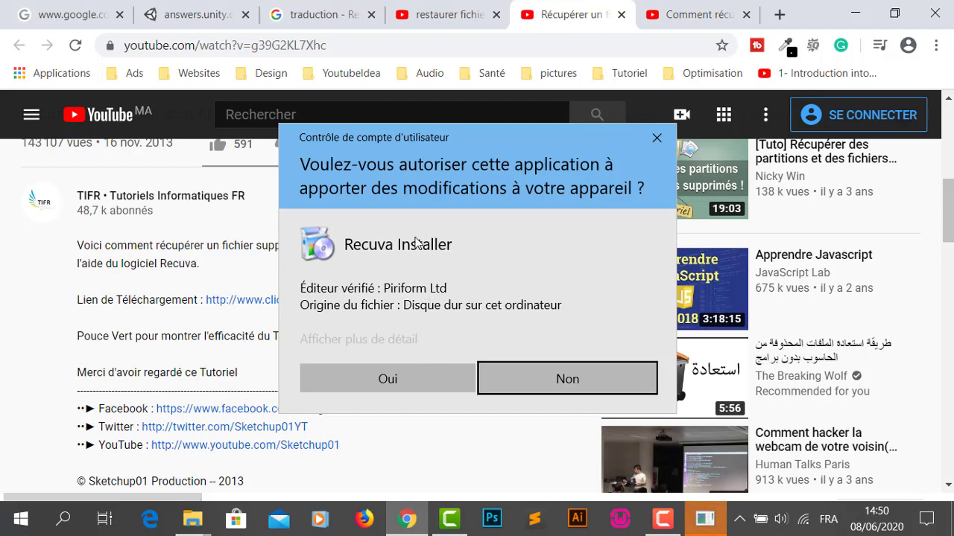
pyautogui.click(389, 379)
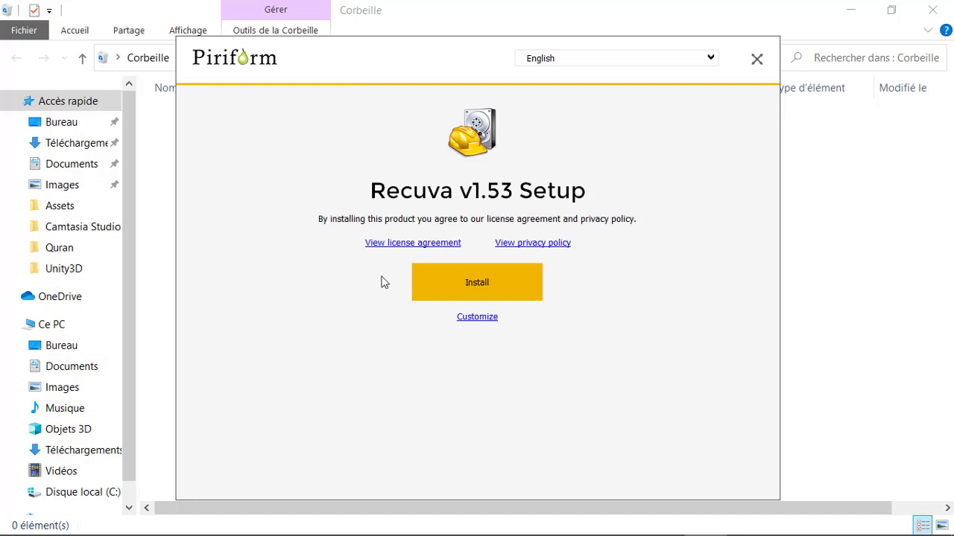
pyautogui.moveTo(700, 520)
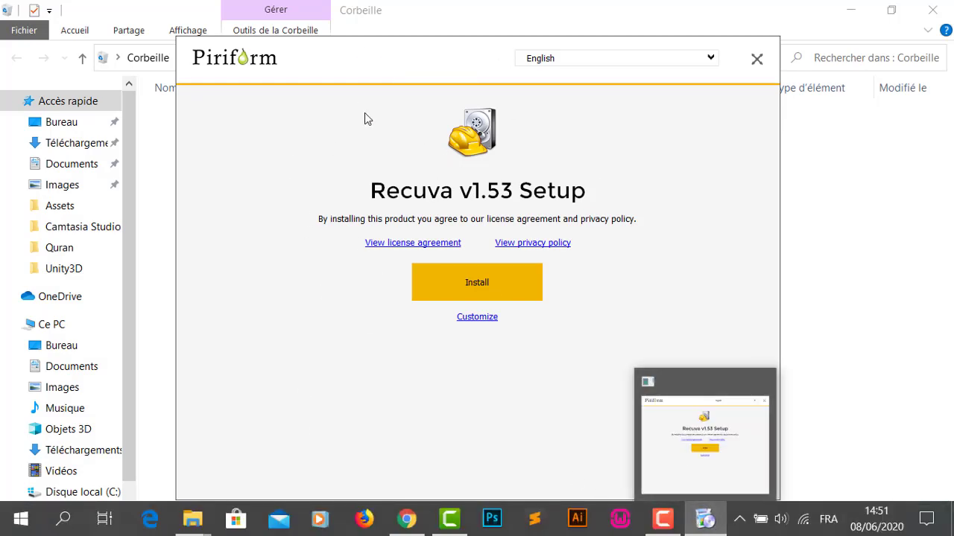
pyautogui.click(227, 85)
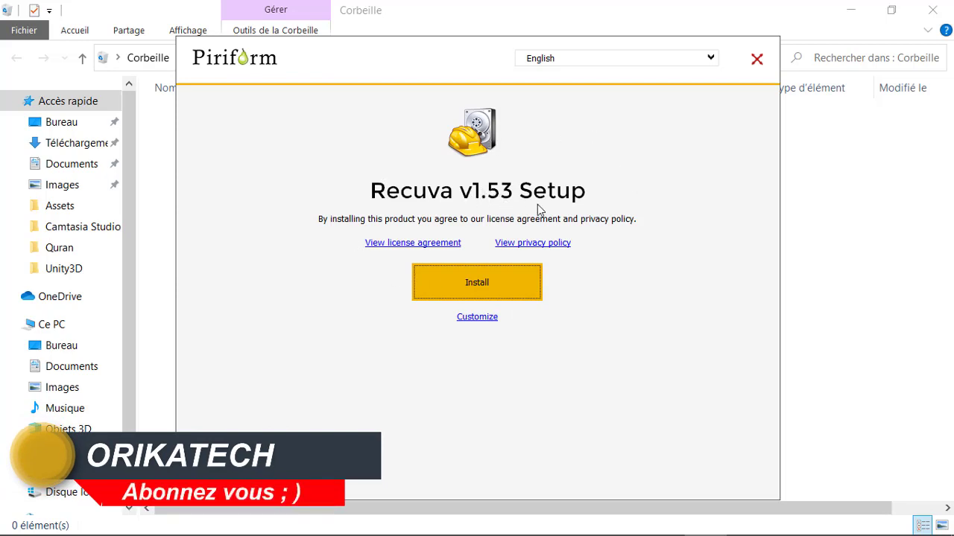
# Check the available setup languages, keep English, and install Recuva v1.53
pyautogui.click(704, 62)
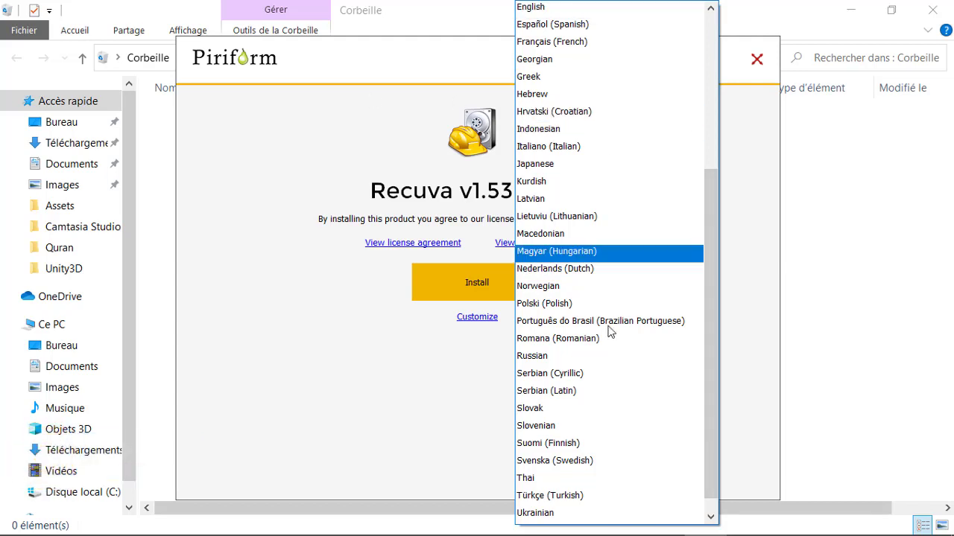
pyautogui.click(313, 127)
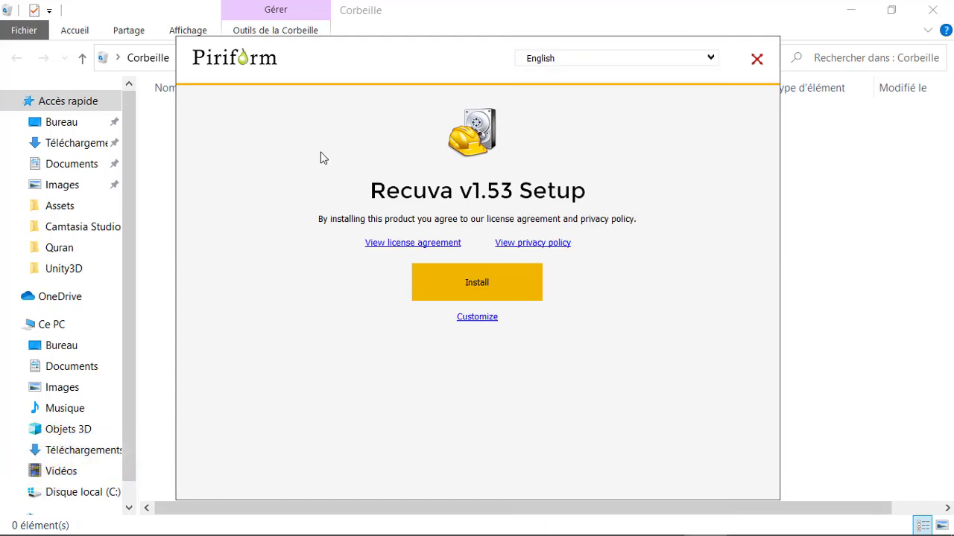
pyautogui.click(492, 282)
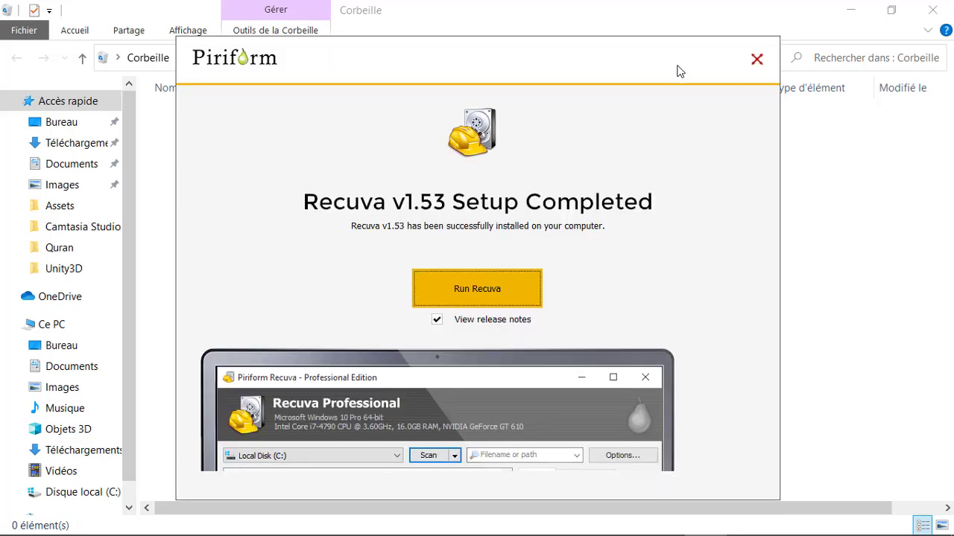
# Run Recuva from the completed setup and allow it to make changes to the device
pyautogui.moveTo(680, 71); pyautogui.dragTo(684, 44)
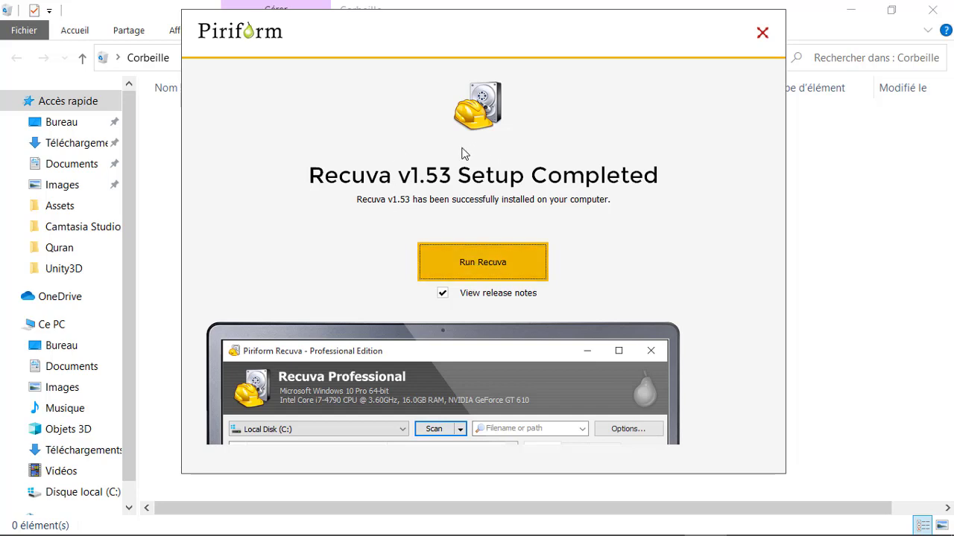
pyautogui.click(478, 266)
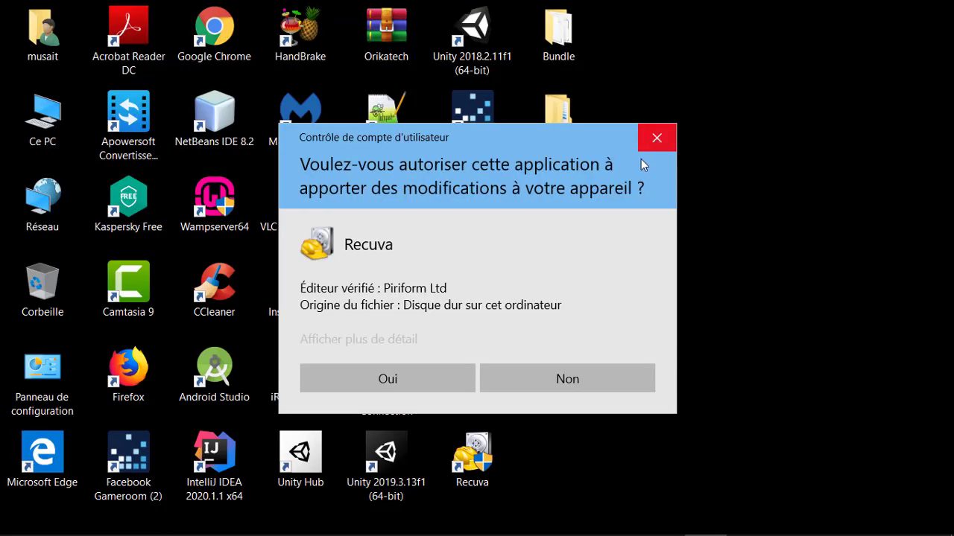
pyautogui.click(378, 380)
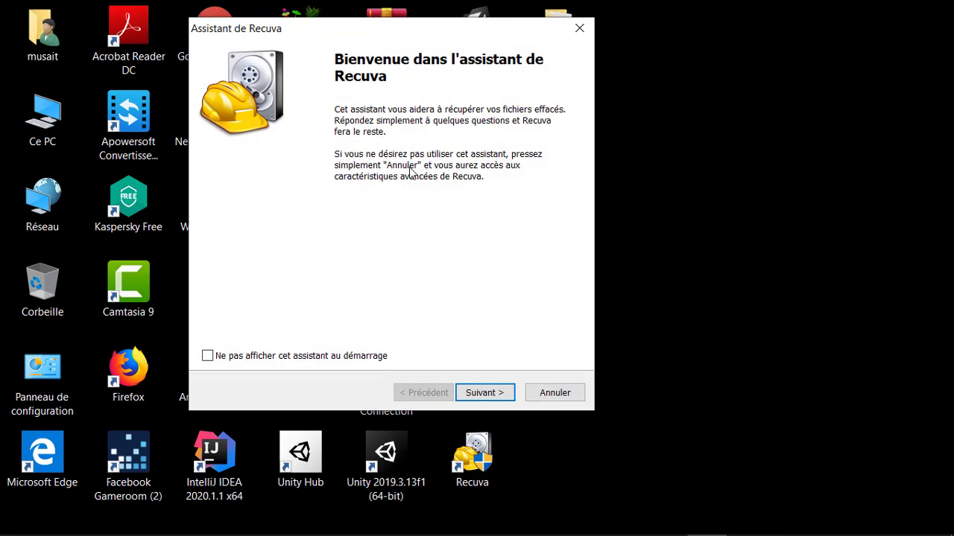
# Set the Recuva wizard to search for all file types in the specific location C:\ and start the scan
pyautogui.click(477, 392)
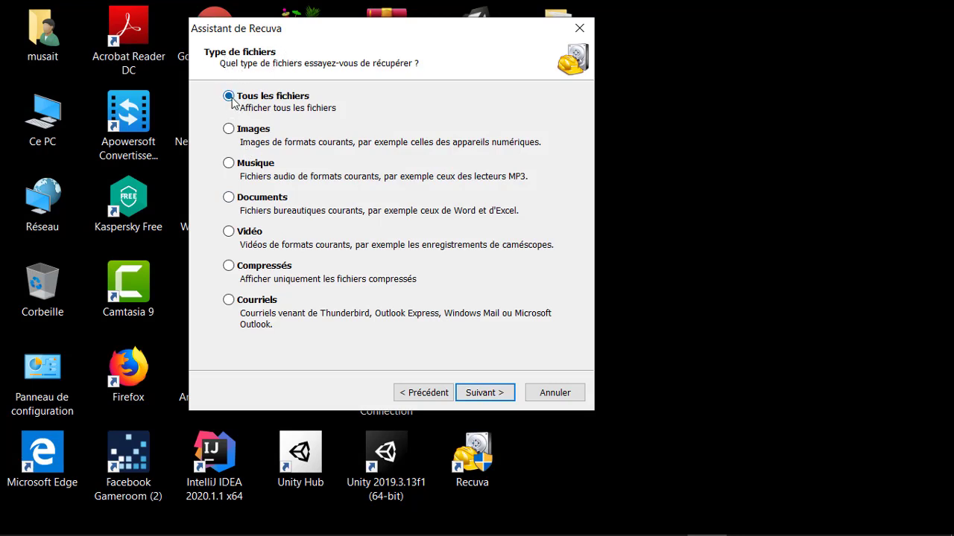
pyautogui.click(480, 396)
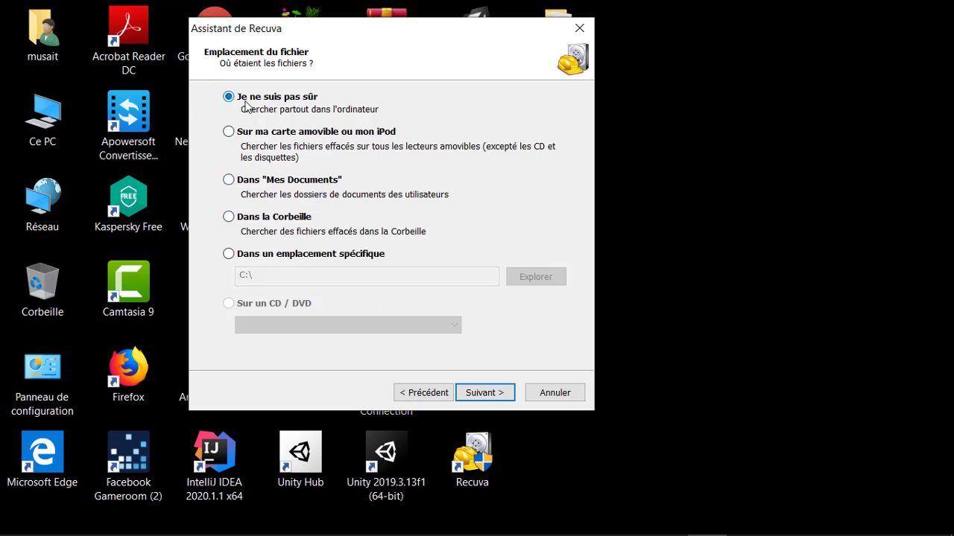
pyautogui.click(229, 254)
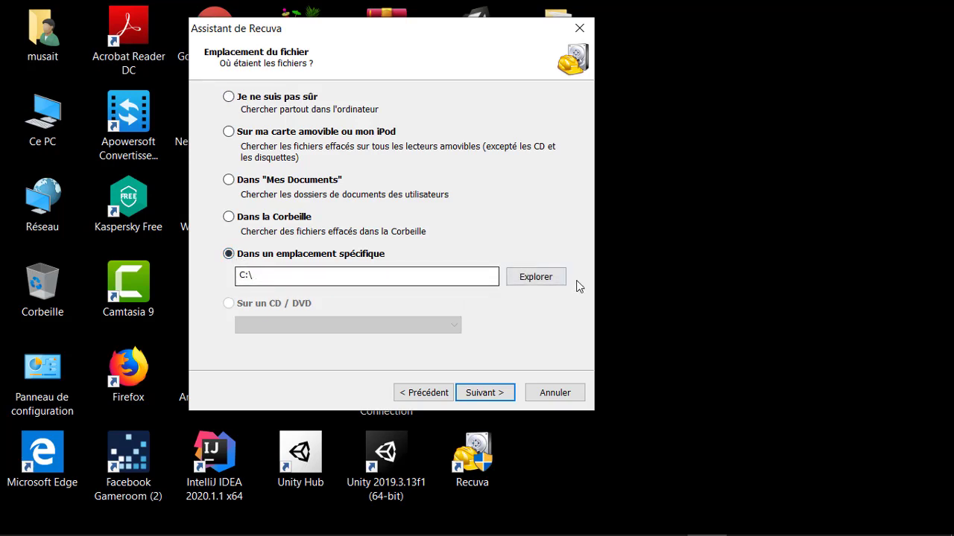
pyautogui.click(484, 395)
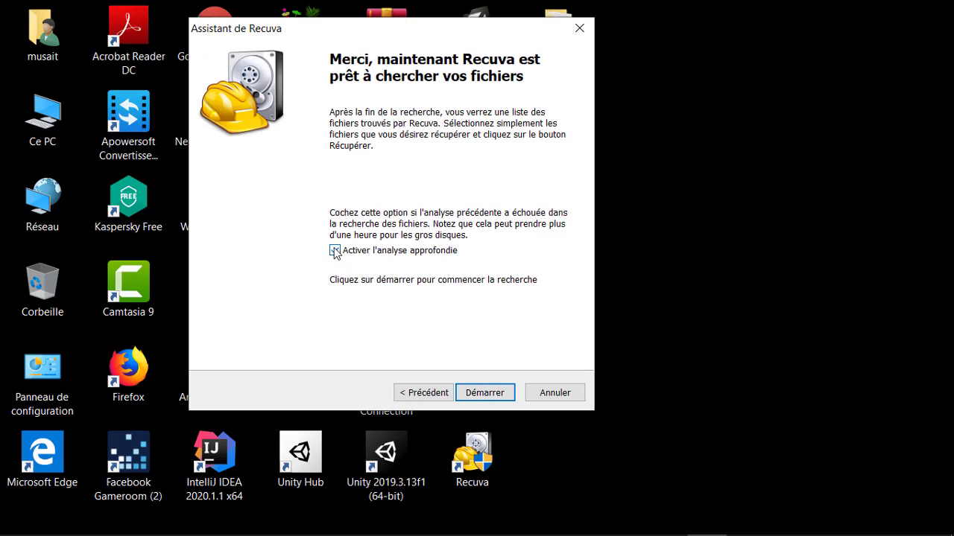
pyautogui.click(485, 393)
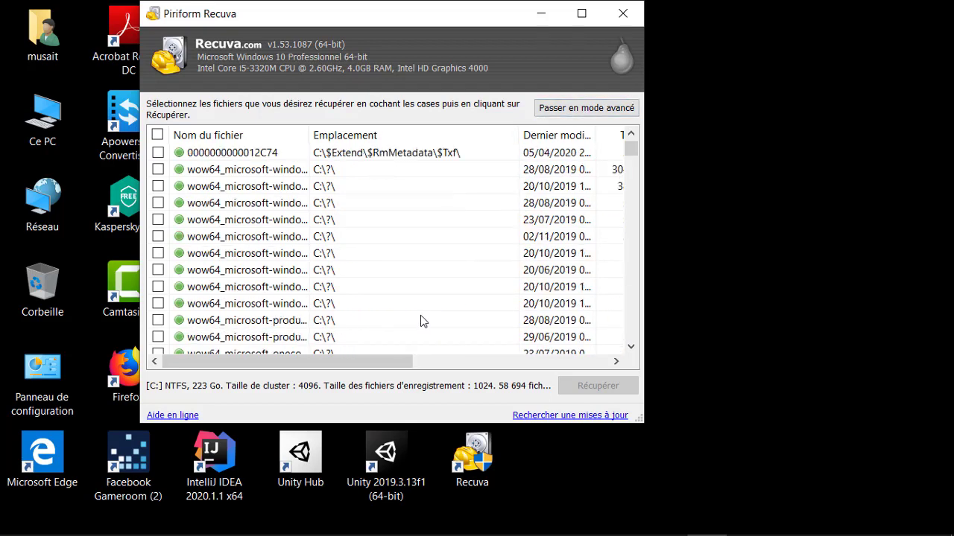
# Look through the names and locations of the recoverable files found on C:
pyautogui.scroll(-10, 420, 320)
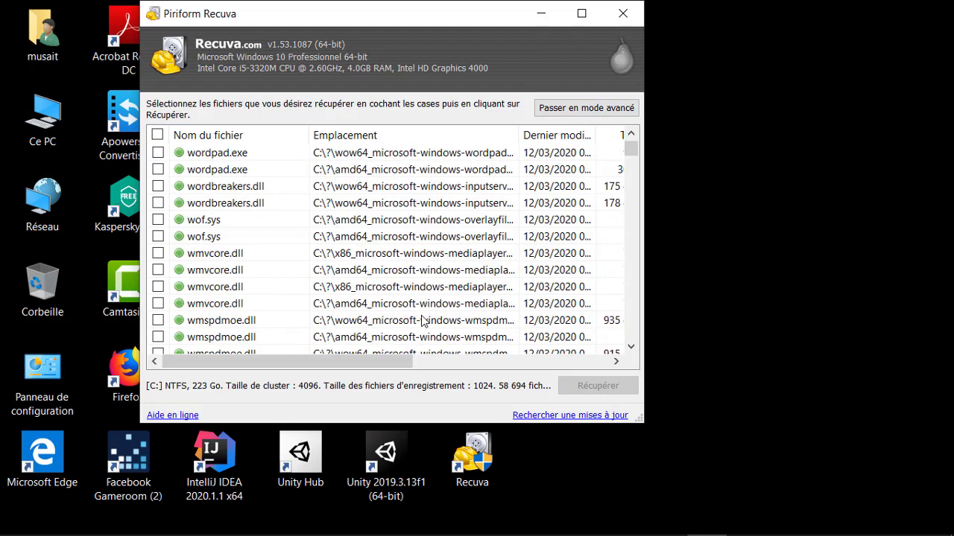
pyautogui.scroll(4, 421, 320)
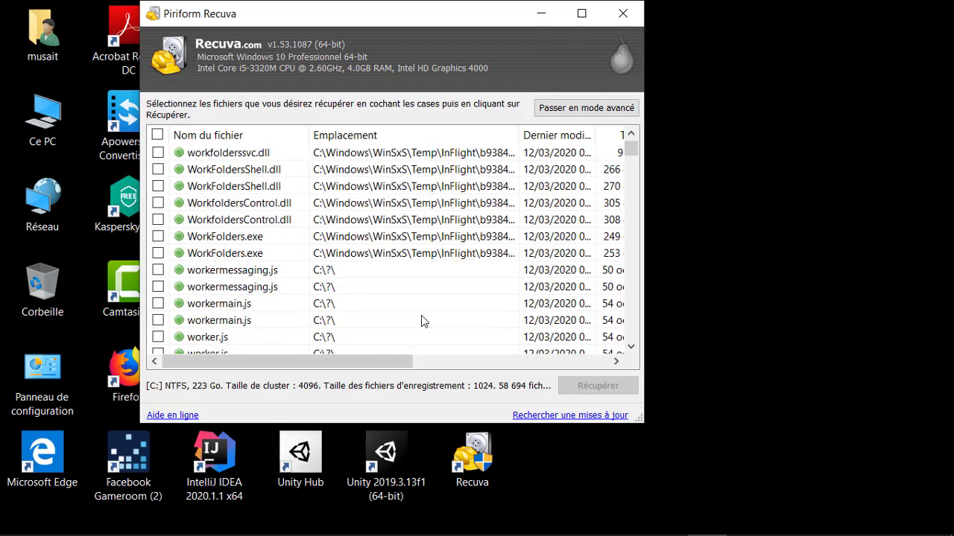
pyautogui.scroll(-8, 421, 320)
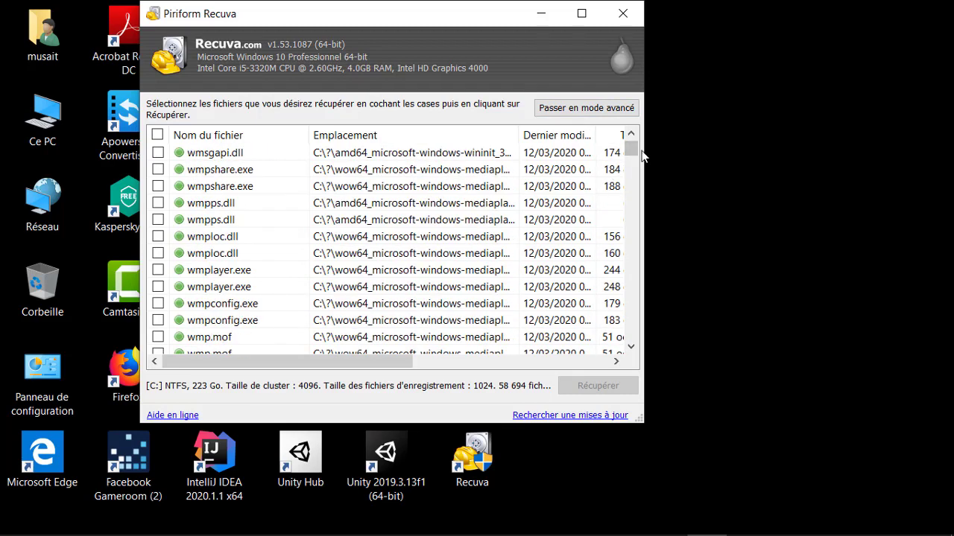
pyautogui.moveTo(631, 149); pyautogui.dragTo(647, 241)
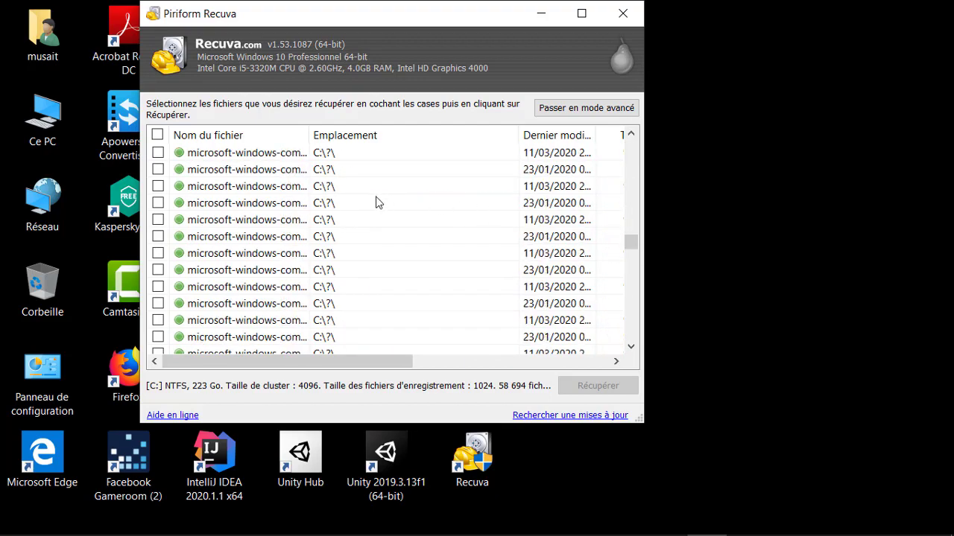
# Switch Recuva to advanced mode and review the General, Actions, Advanced, Drives and About options, keeping the settings
pyautogui.click(564, 109)
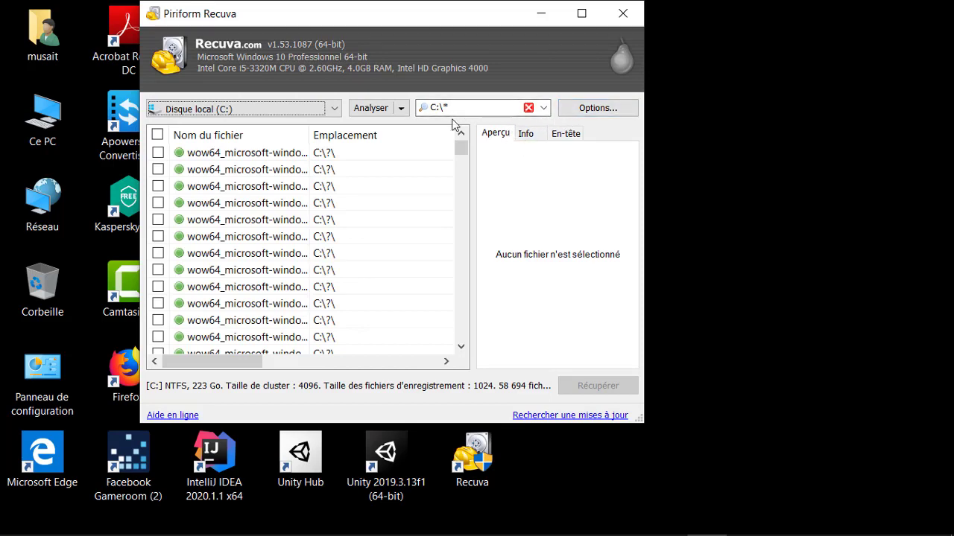
pyautogui.click(579, 110)
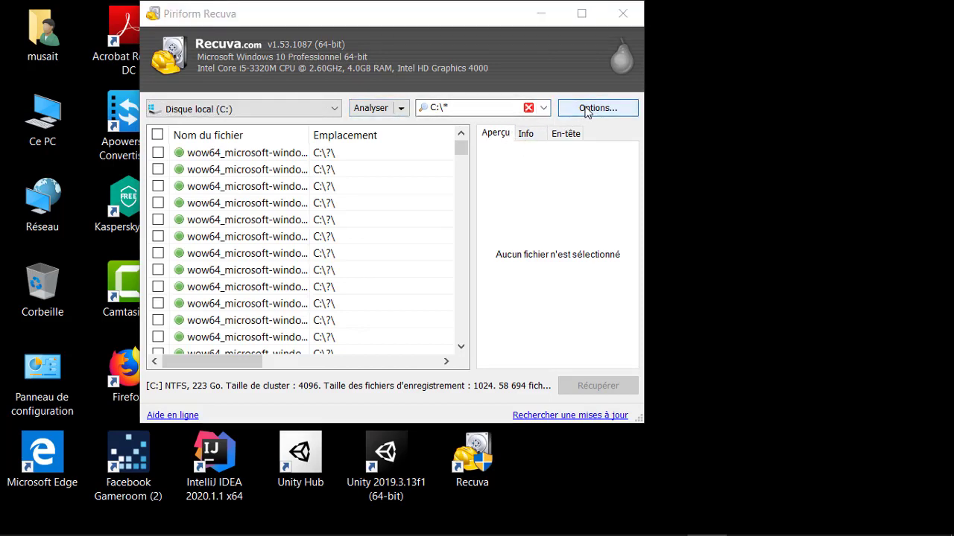
pyautogui.click(290, 80)
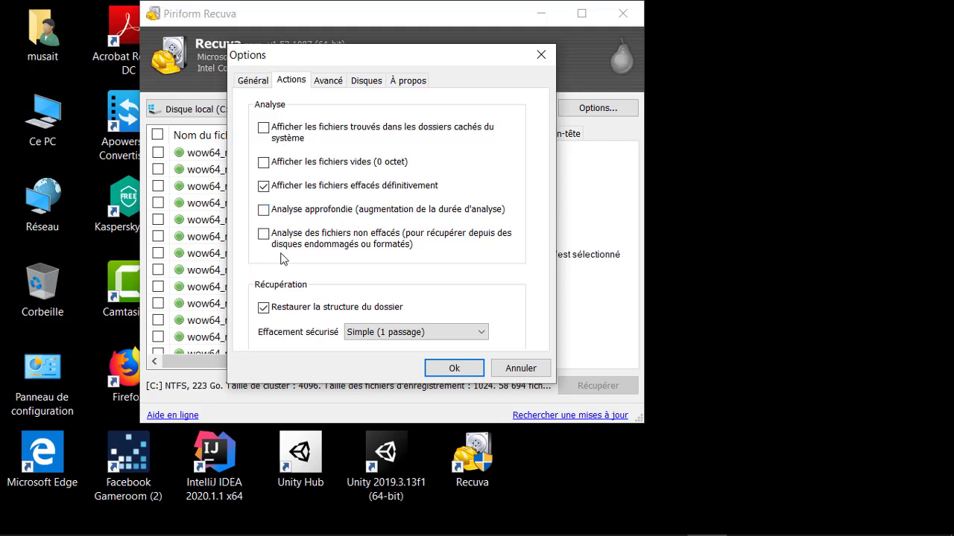
pyautogui.click(325, 82)
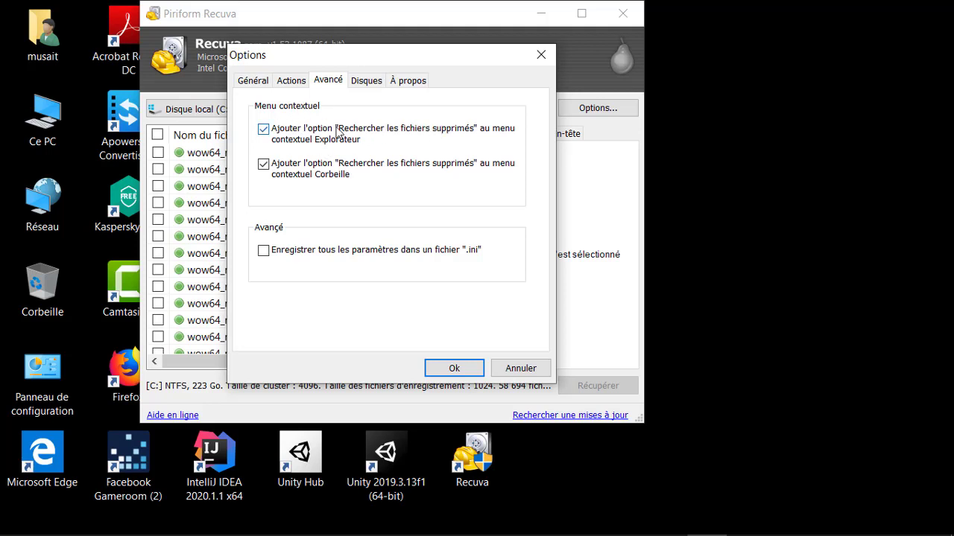
pyautogui.click(363, 82)
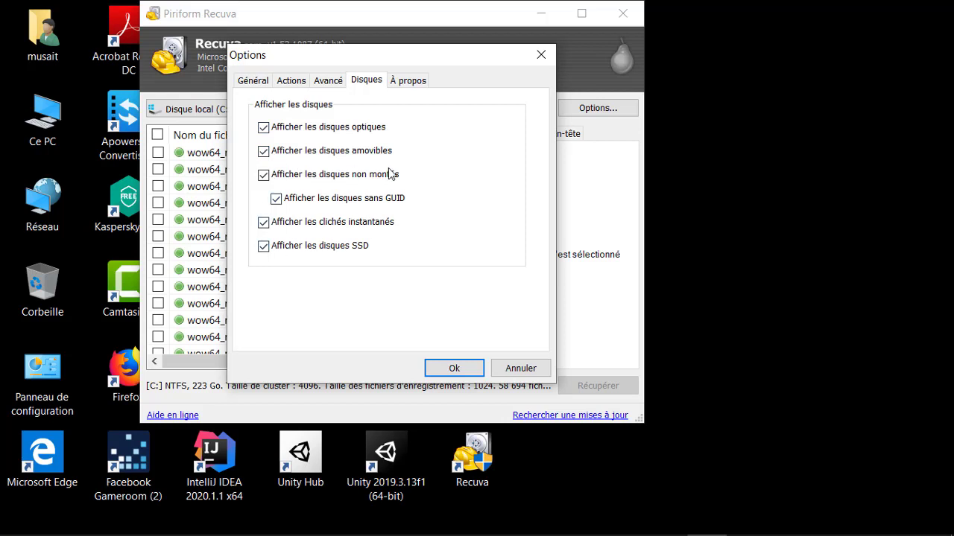
pyautogui.click(401, 85)
pyautogui.click(257, 81)
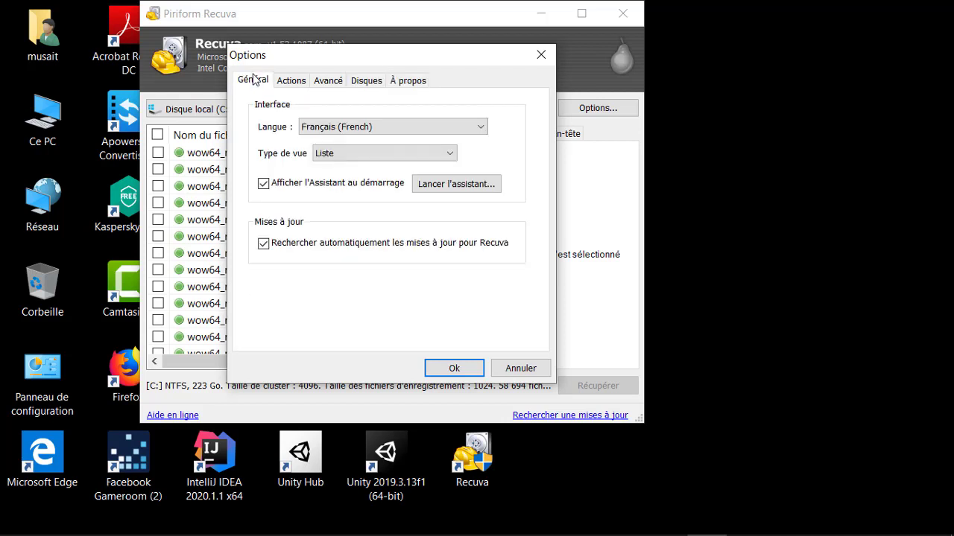
pyautogui.click(415, 82)
pyautogui.click(255, 80)
pyautogui.click(454, 368)
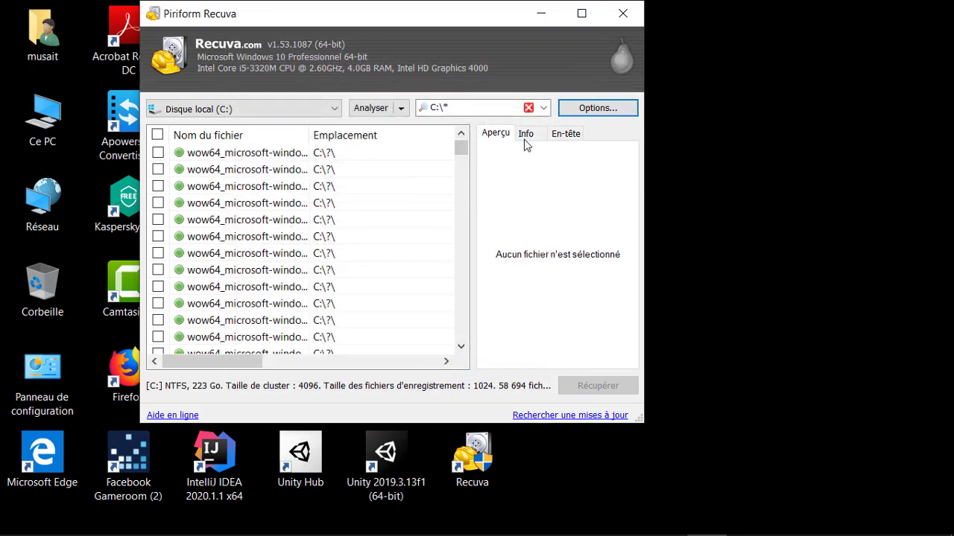
# Filter the found files by Documents and widen the file name column to show the full PDF names
pyautogui.click(545, 108)
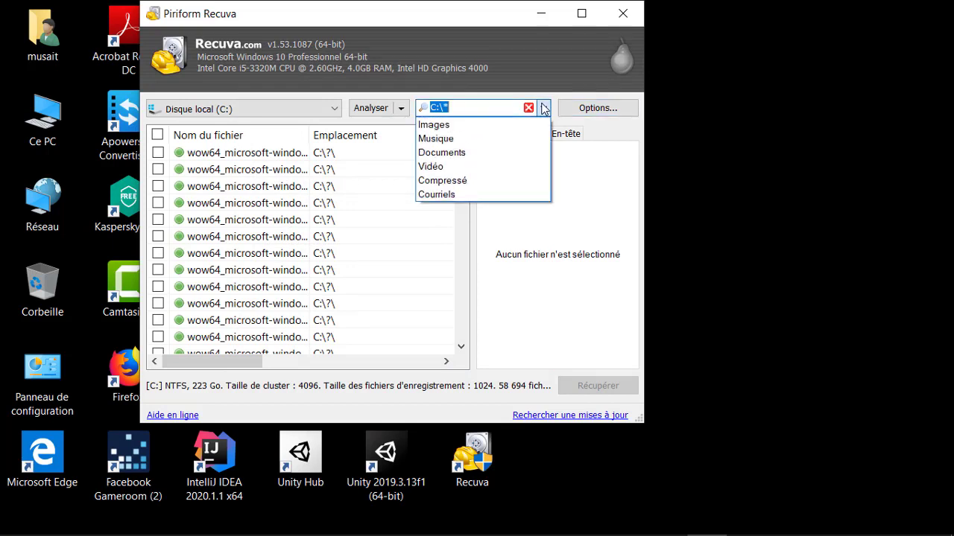
pyautogui.click(504, 152)
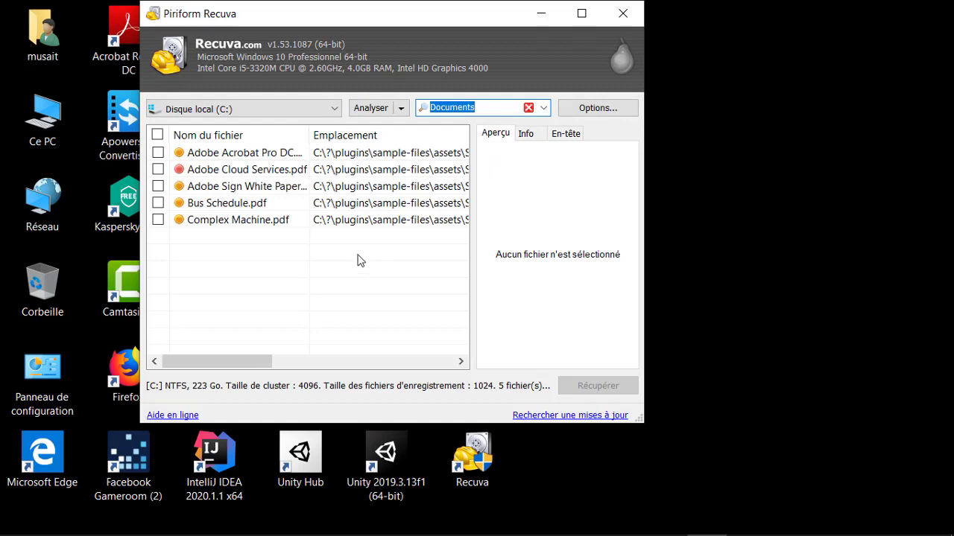
pyautogui.moveTo(231, 361)
pyautogui.mouseDown()
pyautogui.moveTo(289, 361)
pyautogui.moveTo(238, 360)
pyautogui.mouseUp()
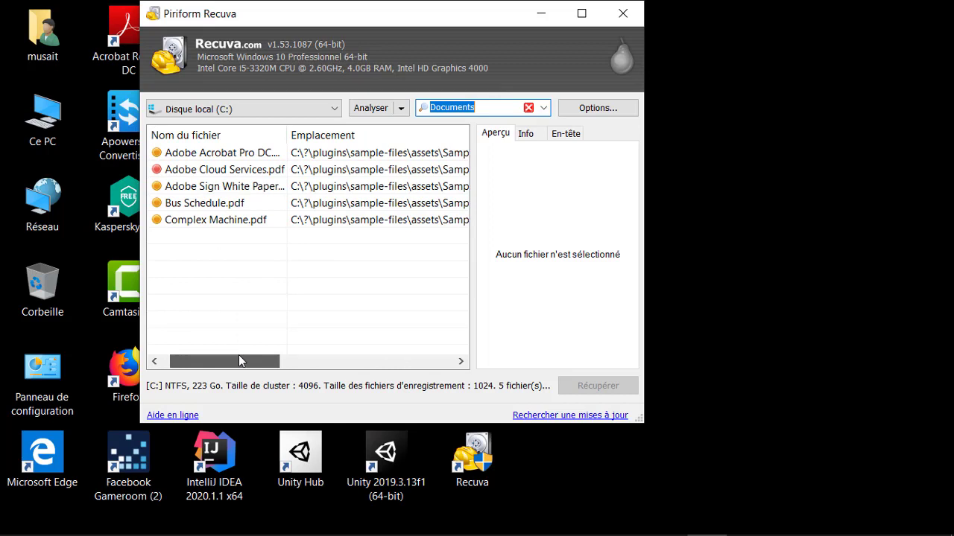
pyautogui.moveTo(287, 134)
pyautogui.mouseDown()
pyautogui.moveTo(408, 134)
pyautogui.moveTo(302, 135)
pyautogui.mouseUp()
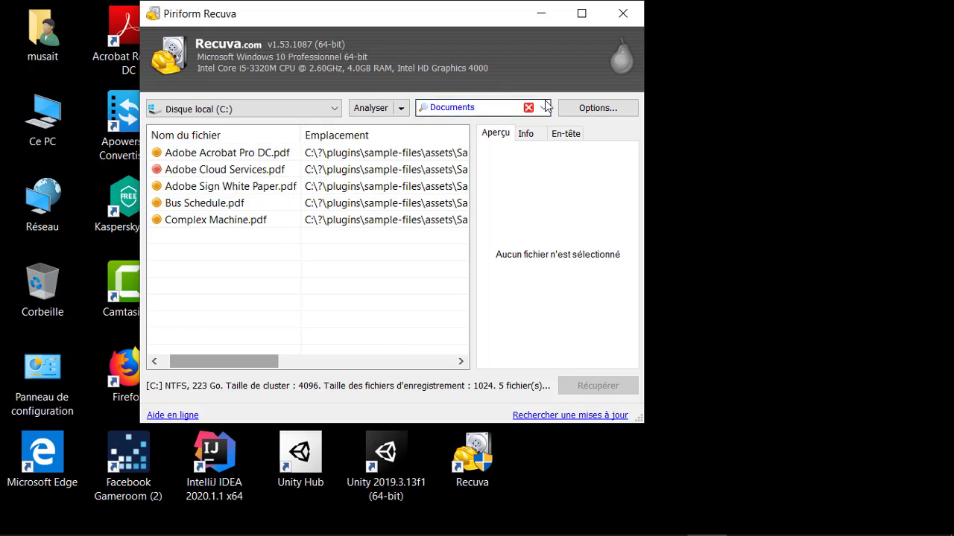
# Set the filter to Vidéo and scan the files on local disk C: again
pyautogui.click(545, 107)
pyautogui.click(489, 162)
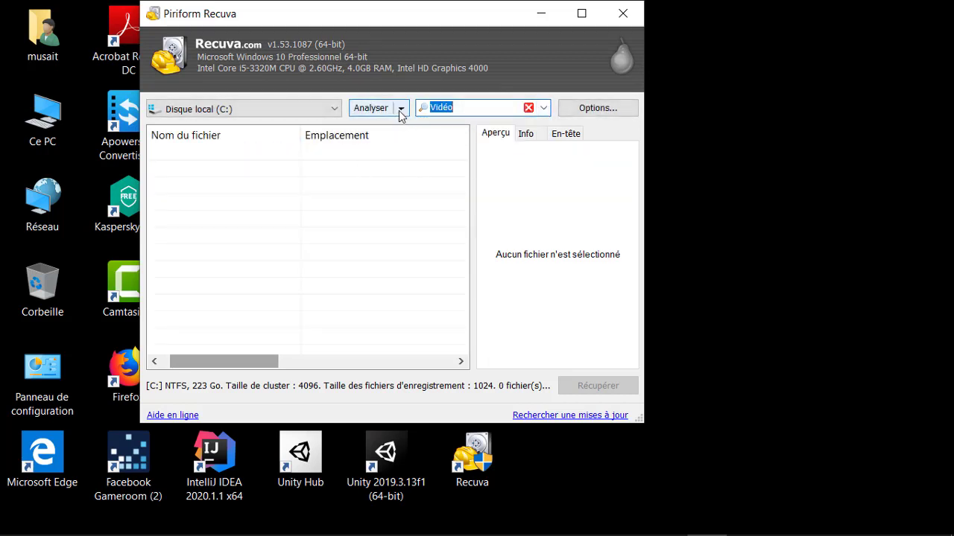
pyautogui.click(400, 110)
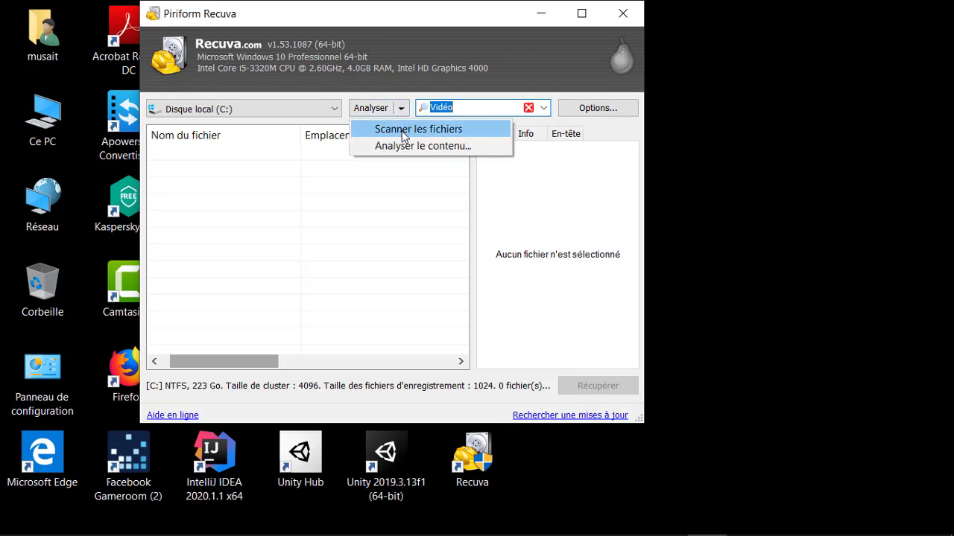
pyautogui.click(403, 131)
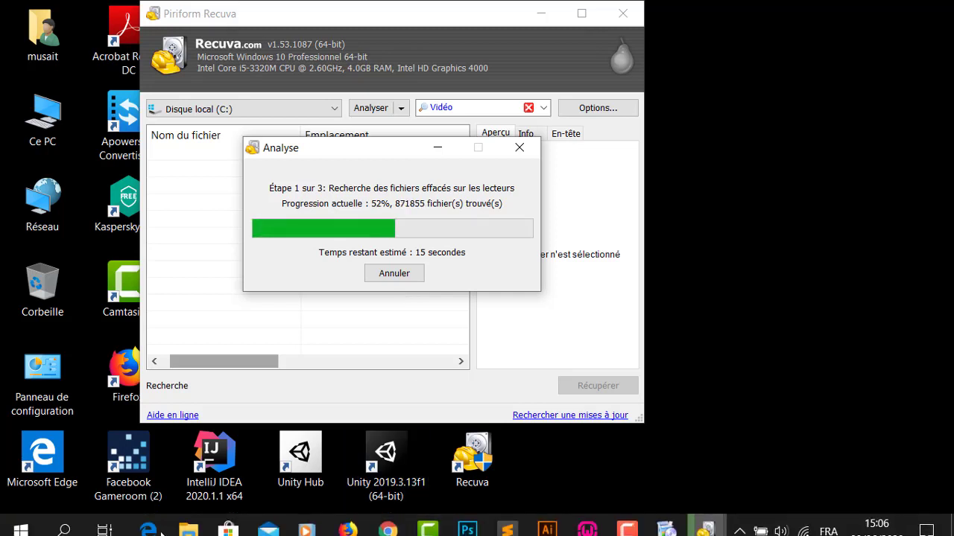
# In File Explorer, check the file type of Rec 06-08-20 in the Camtasia Studio documents folder through its properties
pyautogui.moveTo(187, 526)
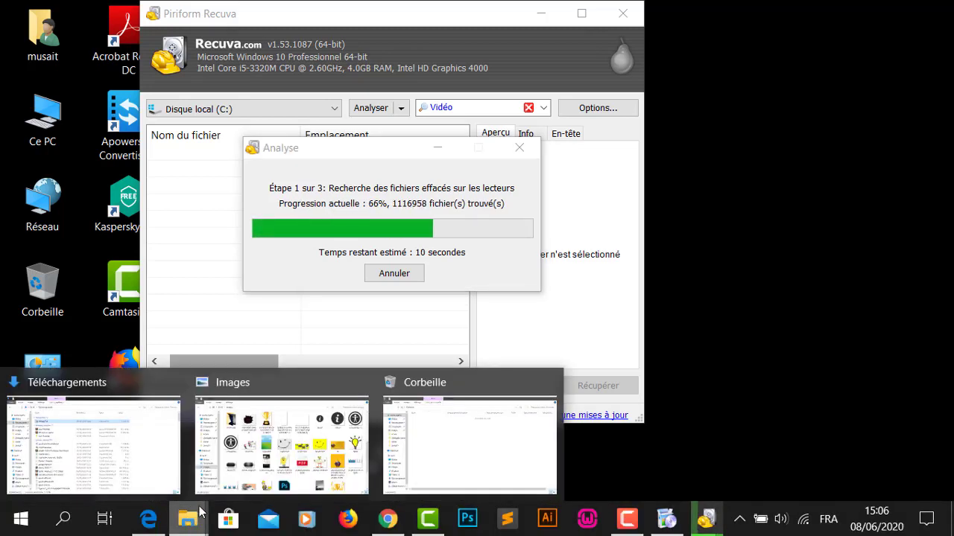
pyautogui.click(249, 462)
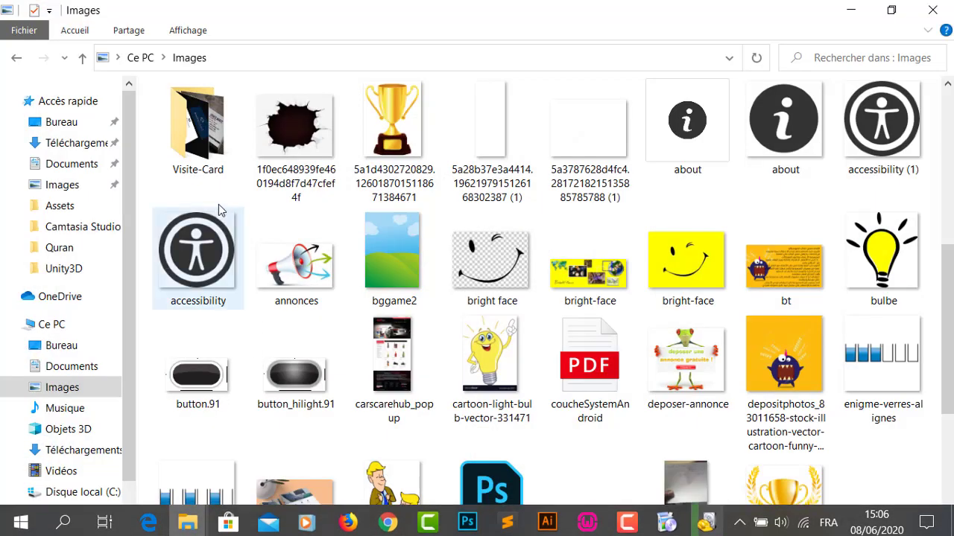
pyautogui.click(72, 171)
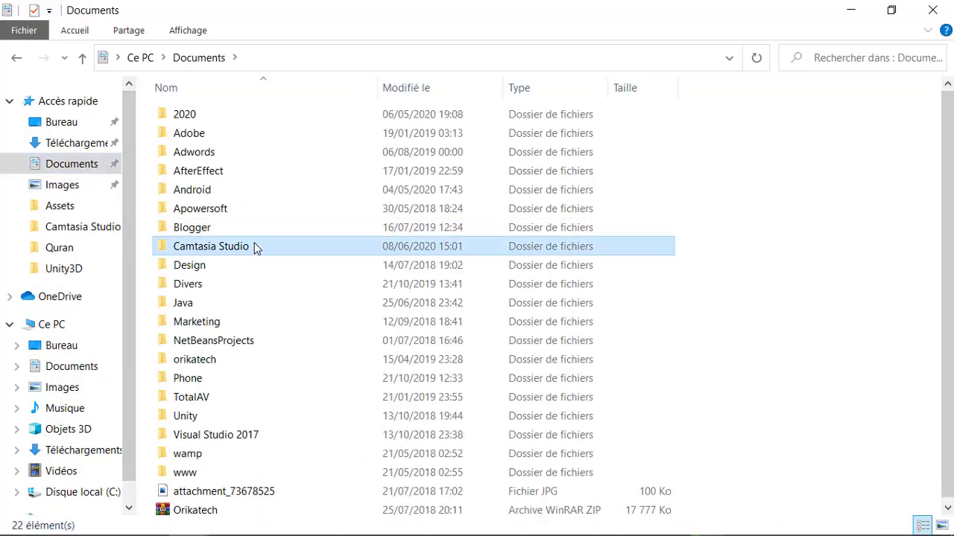
pyautogui.doubleClick(255, 246)
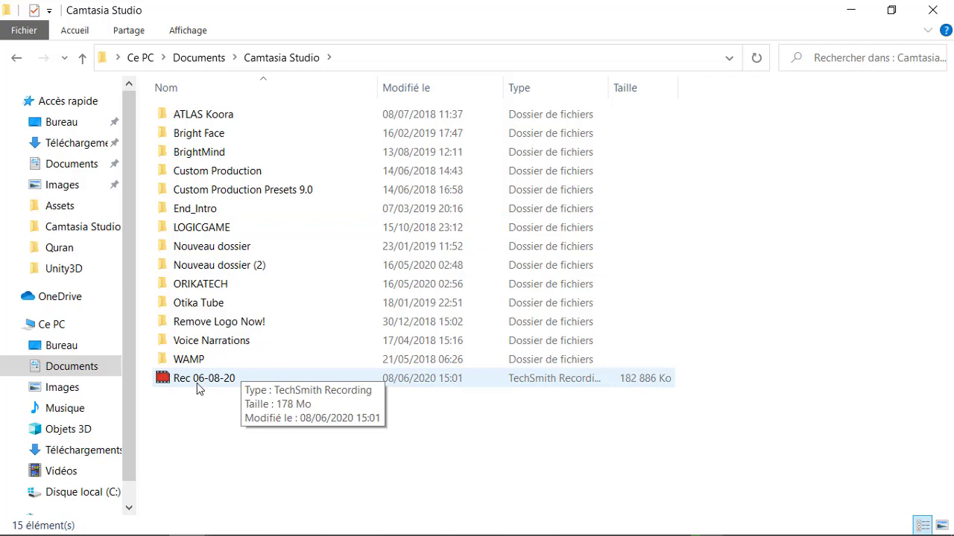
pyautogui.click(197, 383)
pyautogui.rightClick(197, 383)
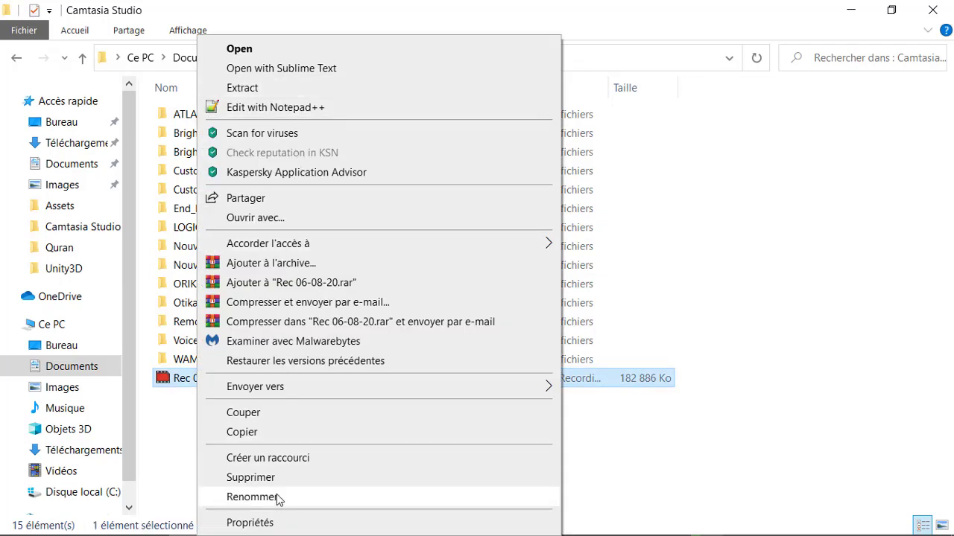
pyautogui.click(250, 523)
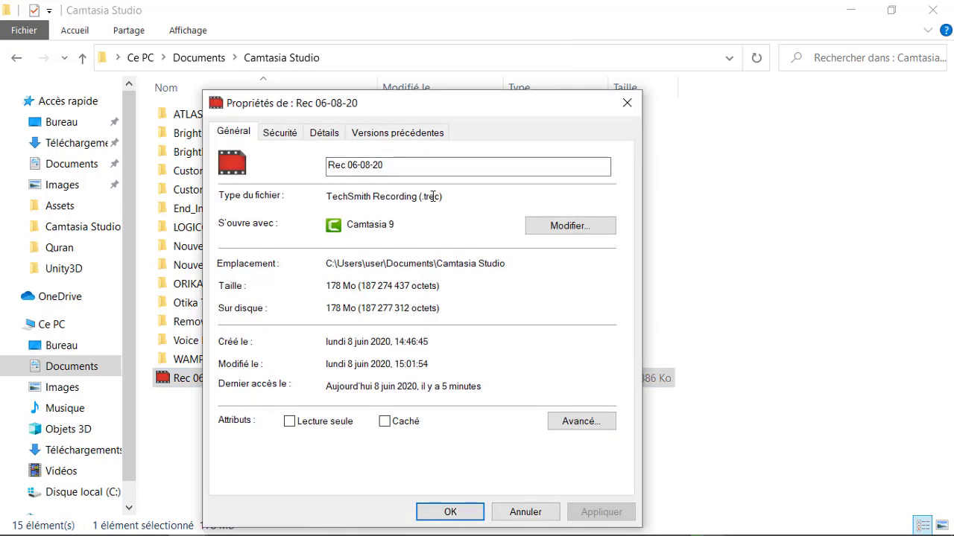
pyautogui.click(626, 103)
pyautogui.click(848, 11)
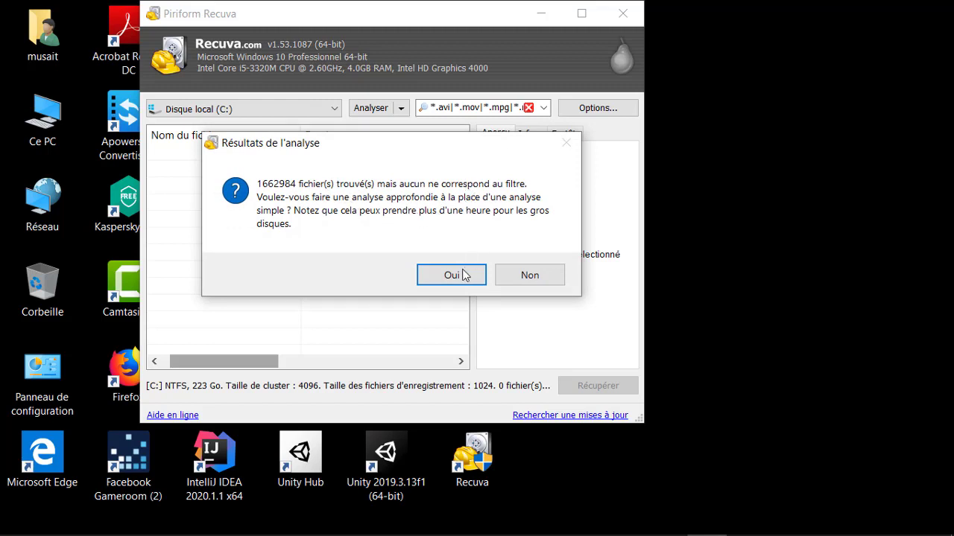
# Decline the deep scan in Recuva and examine the file extensions covered by the Vidéo filter
pyautogui.click(522, 275)
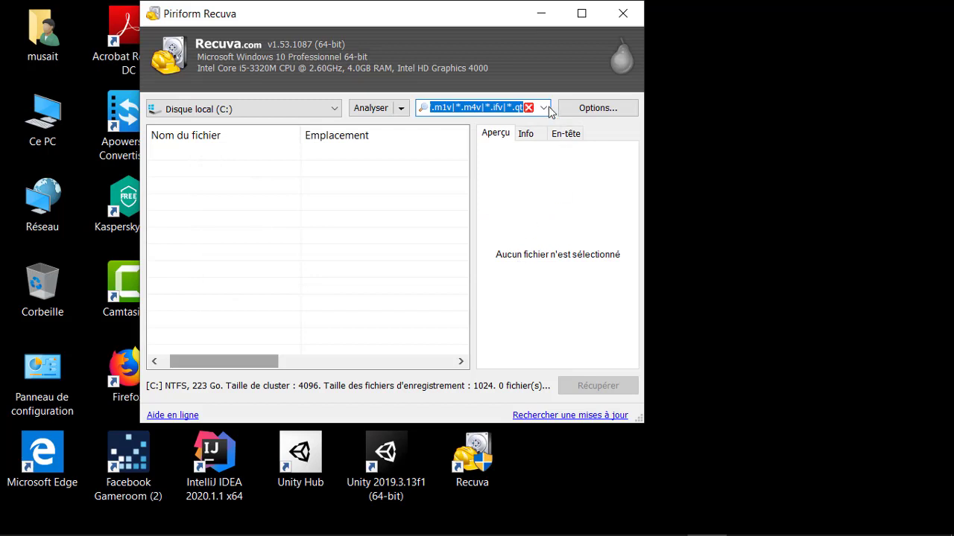
pyautogui.click(444, 107)
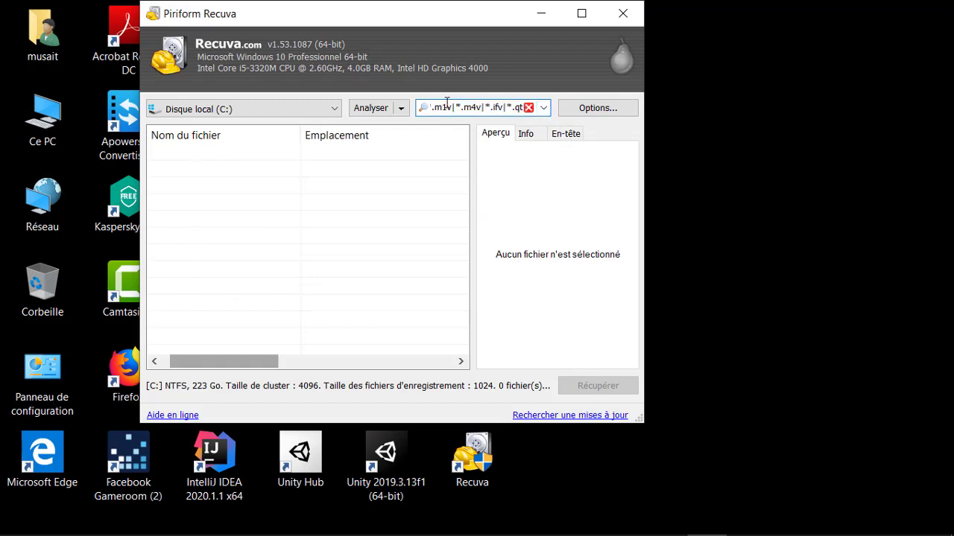
pyautogui.press('Left')
pyautogui.press('Left')
pyautogui.press('Left')
pyautogui.press('Left')
pyautogui.press('Left')
pyautogui.press('Left')
pyautogui.press('Left')
pyautogui.press('Left')
pyautogui.press('Left')
pyautogui.press('Left')
pyautogui.press('Left')
pyautogui.press('Left')
pyautogui.press('Left')
pyautogui.press('Left')
pyautogui.press('Left')
pyautogui.press('Left')
pyautogui.press('Left')
pyautogui.press('Left')
pyautogui.press('Left')
pyautogui.press('Left')
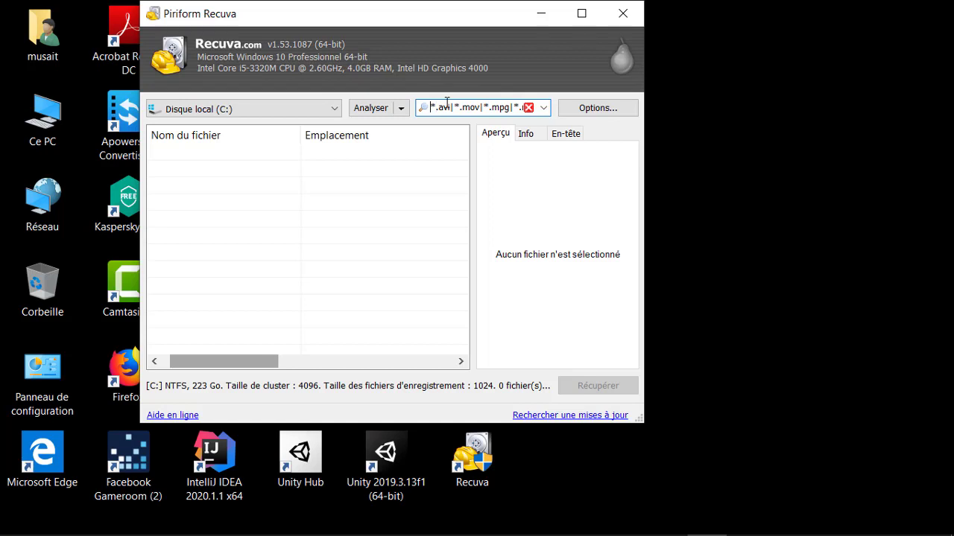
pyautogui.press('Right')
pyautogui.press('Right')
pyautogui.press('Right')
pyautogui.press('Right')
pyautogui.press('Right')
pyautogui.press('Right')
pyautogui.press('Right')
pyautogui.press('Right')
pyautogui.press('Right')
pyautogui.press('Right')
pyautogui.press('Right')
pyautogui.press('Right')
pyautogui.press('Right')
pyautogui.press('Right')
pyautogui.press('Right')
pyautogui.press('Right')
pyautogui.press('Right')
pyautogui.press('Right')
pyautogui.press('Right')
pyautogui.press('Right')
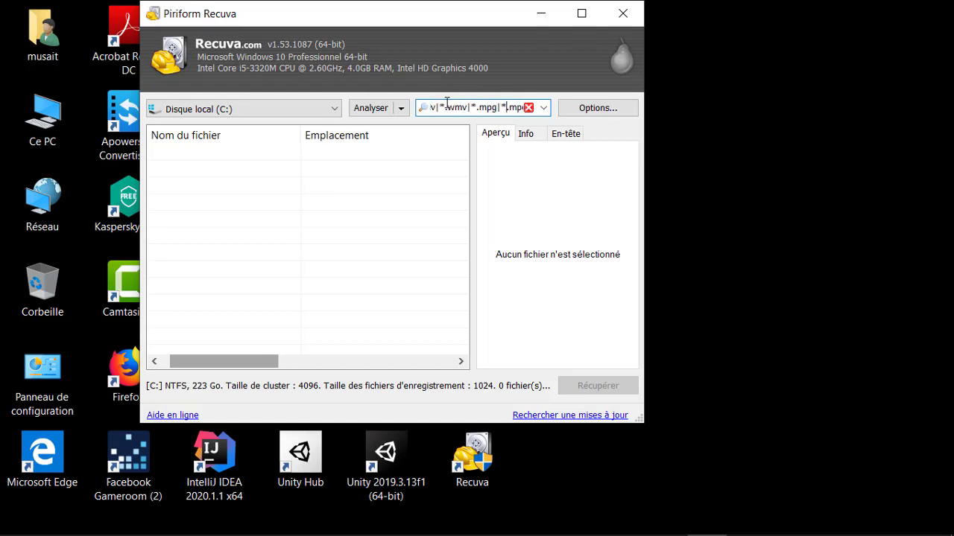
pyautogui.press('Right')
pyautogui.press('Right')
pyautogui.press('Right')
pyautogui.press('Right')
pyautogui.press('Right')
pyautogui.press('Right')
pyautogui.press('Right')
pyautogui.press('Right')
pyautogui.press('Right')
pyautogui.press('Right')
pyautogui.press('Right')
pyautogui.press('Right')
pyautogui.press('Right')
pyautogui.press('Right')
pyautogui.press('Right')
pyautogui.press('Right')
pyautogui.press('Right')
pyautogui.press('Right')
pyautogui.press('Right')
pyautogui.press('Right')
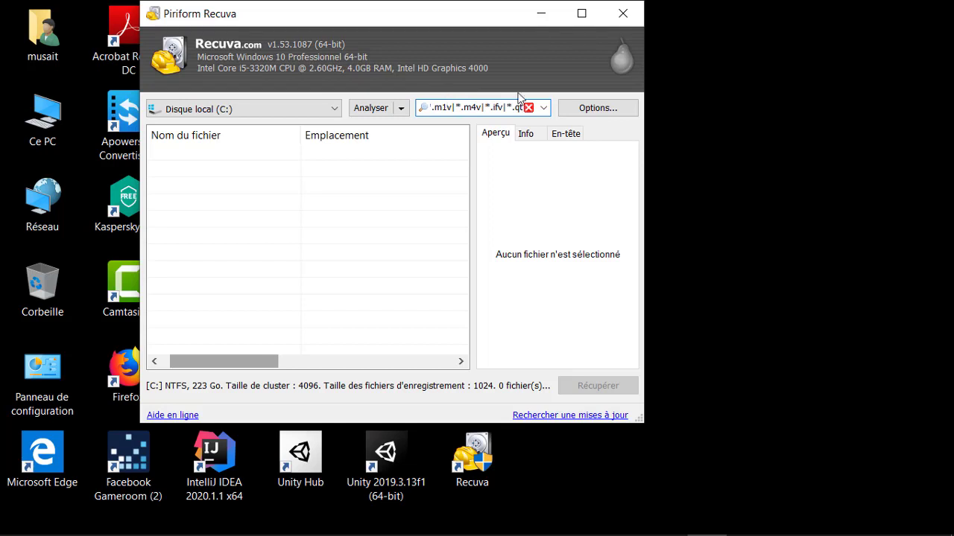
# Replace the filter with .trec, rescan the files on local disk C: and look through the found recordings
pyautogui.doubleClick(500, 112)
pyautogui.write('.trec')
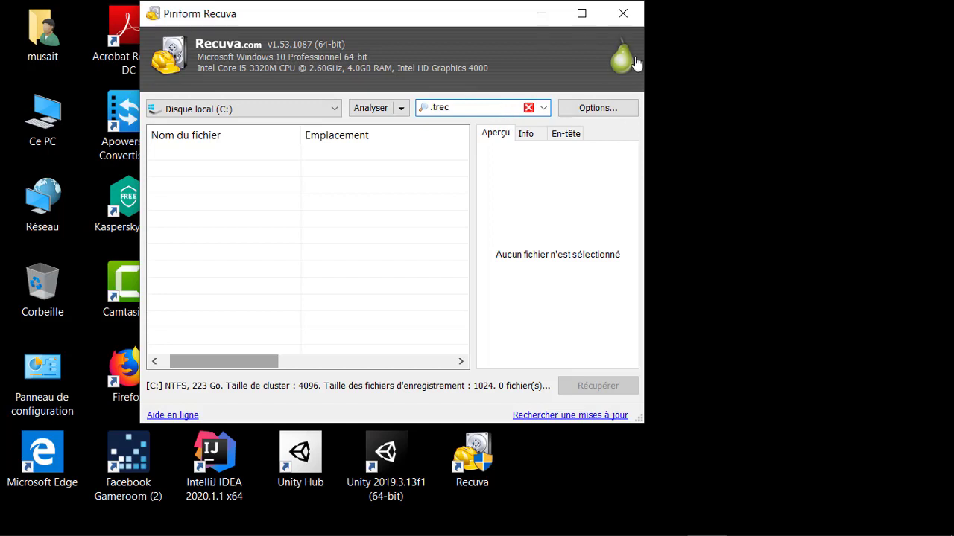
pyautogui.click(401, 108)
pyautogui.click(408, 131)
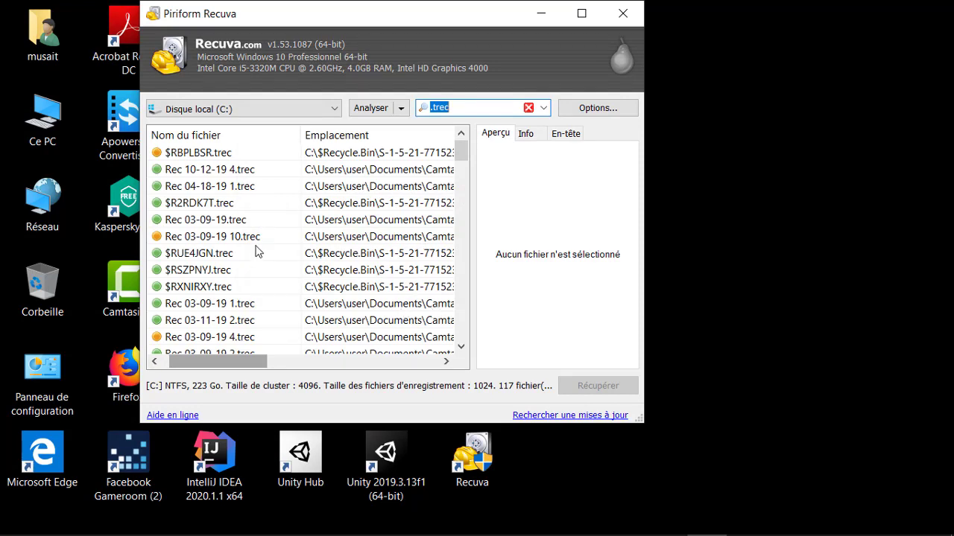
pyautogui.scroll(-10, 256, 251)
pyautogui.scroll(-3, 256, 251)
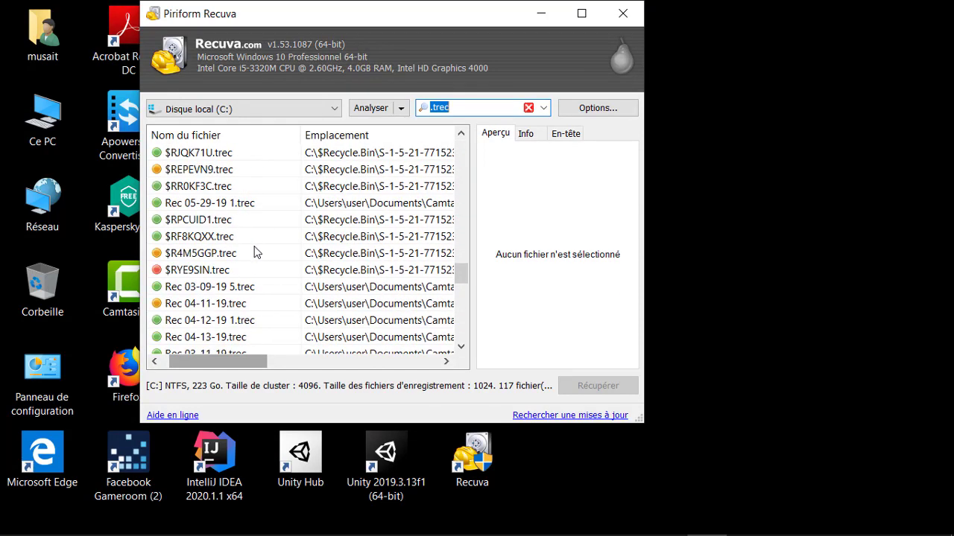
# Apply the Vidéo filter in place of .trec and read through its list of extensions from the beginning
pyautogui.click(467, 107)
pyautogui.moveTo(468, 106); pyautogui.dragTo(419, 110)
pyautogui.click(543, 108)
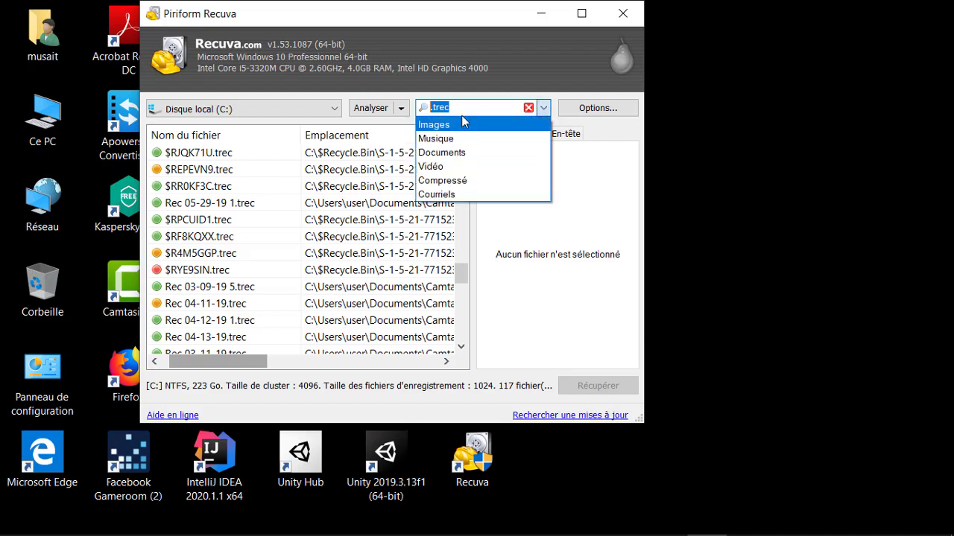
pyautogui.click(449, 166)
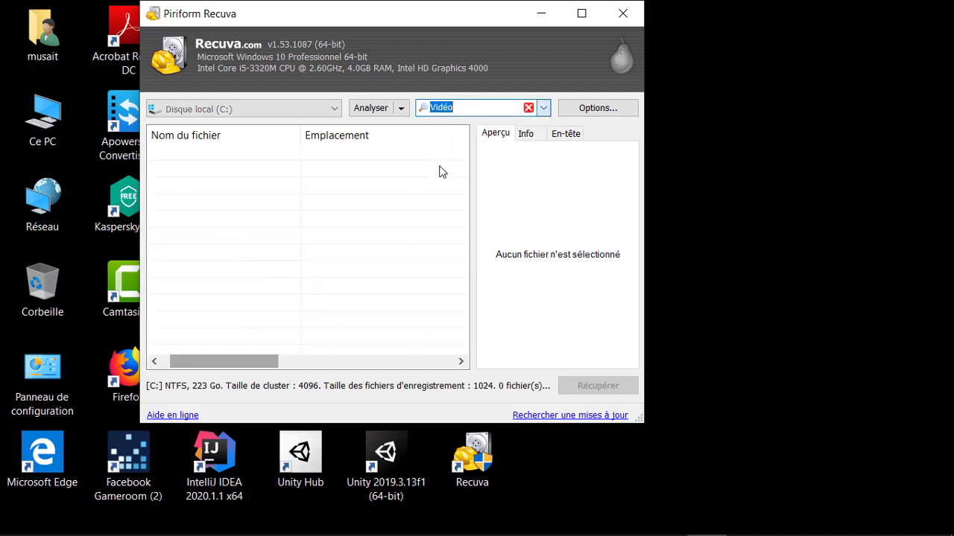
pyautogui.click(464, 108)
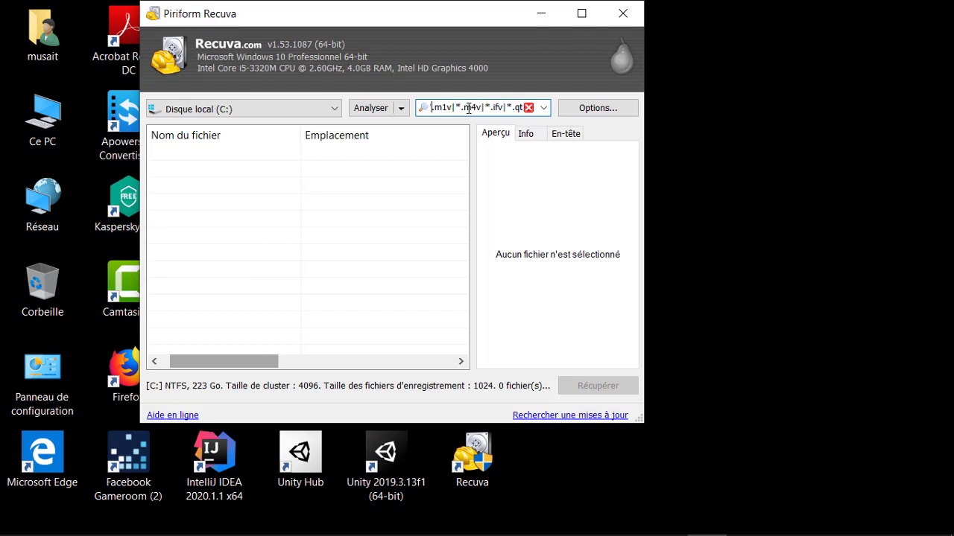
pyautogui.press('Left')
pyautogui.press('Left')
pyautogui.press('Left')
pyautogui.press('Left')
pyautogui.press('Left')
pyautogui.press('Left')
pyautogui.press('Left')
pyautogui.press('Left')
pyautogui.press('Left')
pyautogui.press('Left')
pyautogui.press('Left')
pyautogui.press('Left')
pyautogui.press('Left')
pyautogui.press('Left')
pyautogui.press('Left')
pyautogui.press('Left')
pyautogui.press('Left')
pyautogui.press('Left')
pyautogui.press('Left')
pyautogui.press('Left')
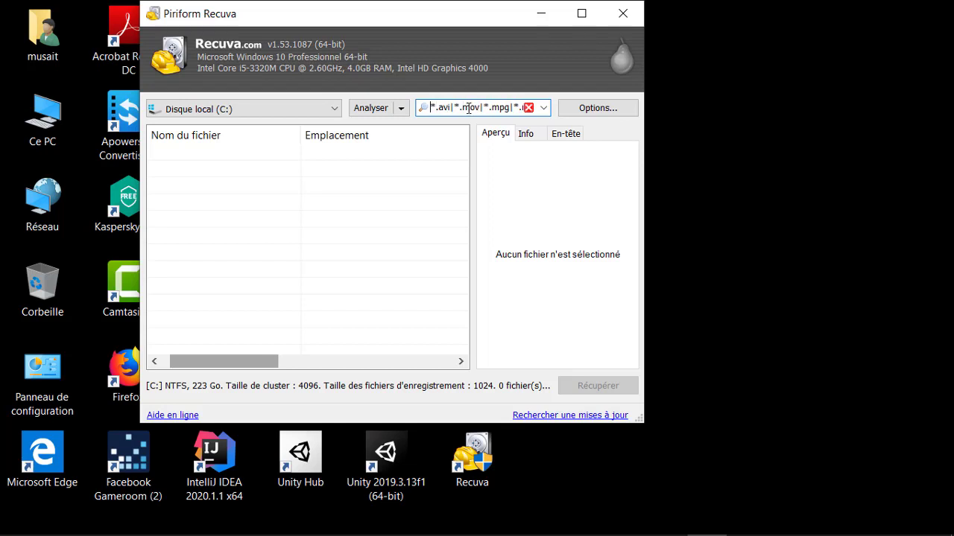
# Clear the whole file filter so that it is empty
pyautogui.doubleClick(468, 108)
pyautogui.hotkey('ctrl', 'a')
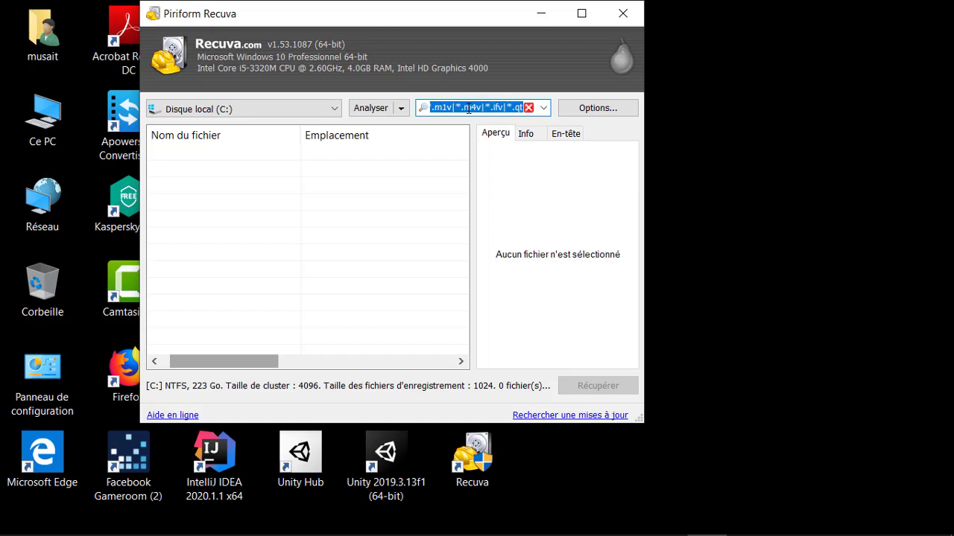
pyautogui.press('BackSpace')
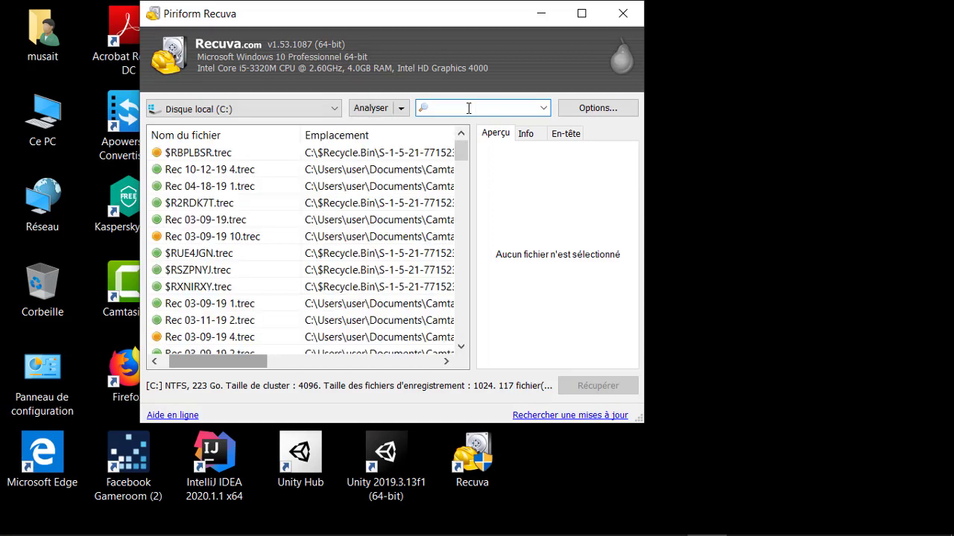
# Filter the scan results by .trec and bring the modification date, size and state columns into view
pyautogui.write('.trec')
pyautogui.moveTo(253, 365); pyautogui.dragTo(336, 371)
# Switch to the Camtasia Studio folder in File Explorer and look through its ORIKATECH folder and the Unity3D subfolder
pyautogui.moveTo(491, 526)
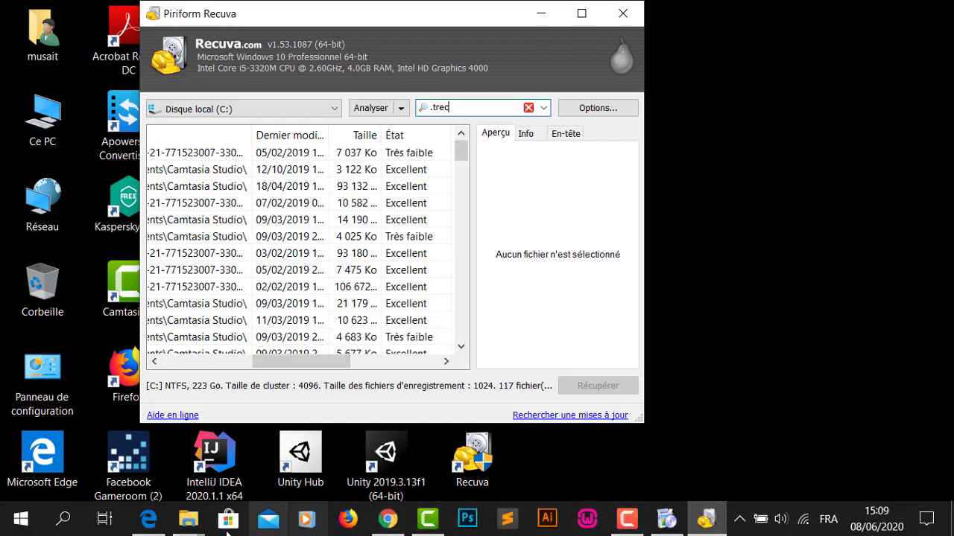
pyautogui.click(192, 525)
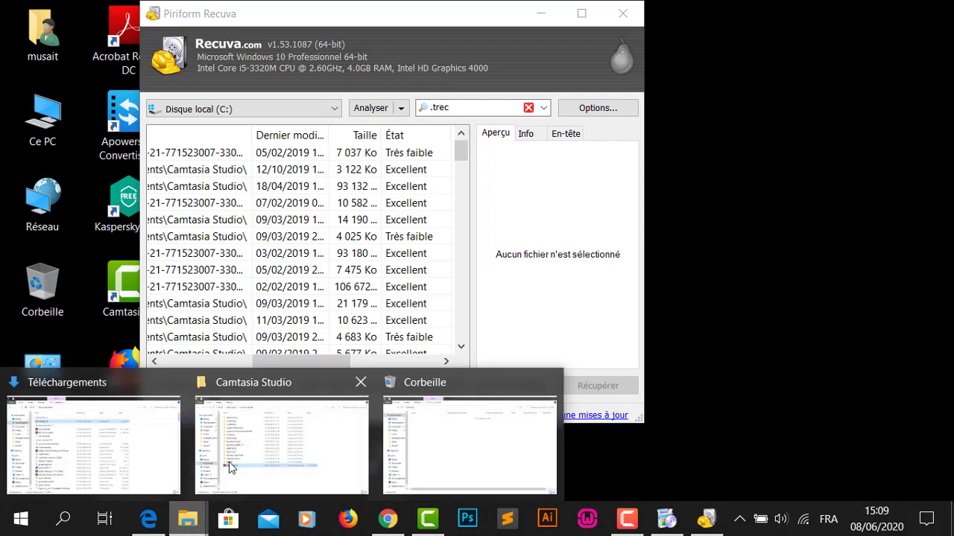
pyautogui.click(229, 462)
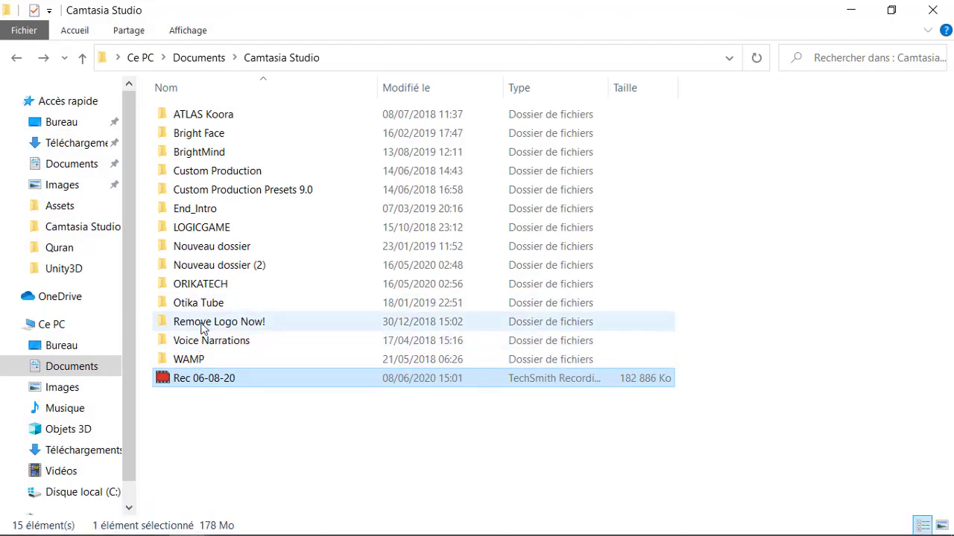
pyautogui.doubleClick(211, 286)
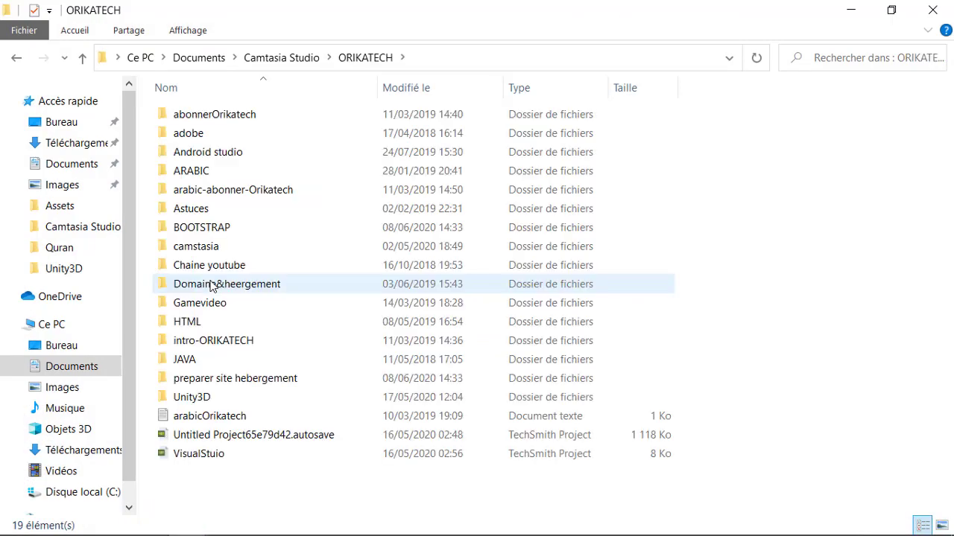
pyautogui.doubleClick(208, 399)
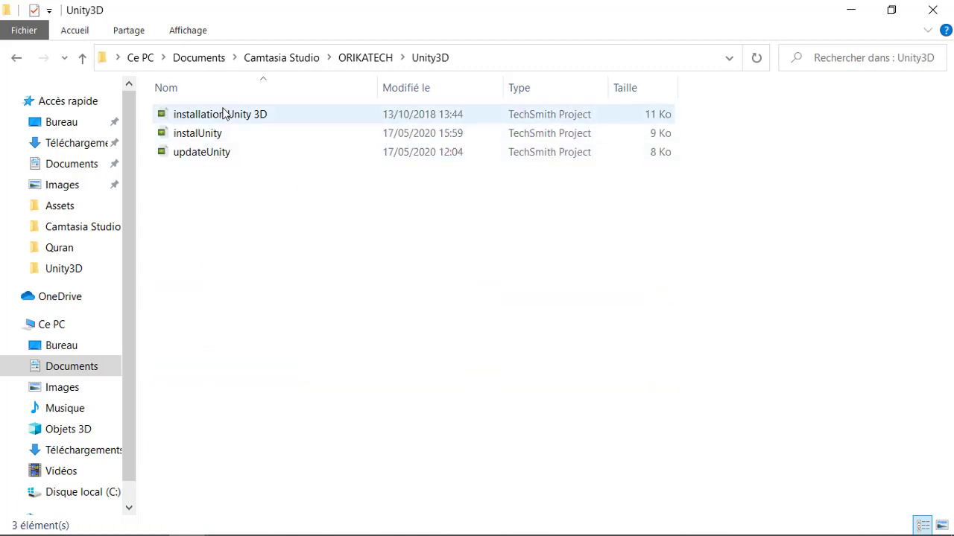
pyautogui.click(18, 60)
pyautogui.click(44, 58)
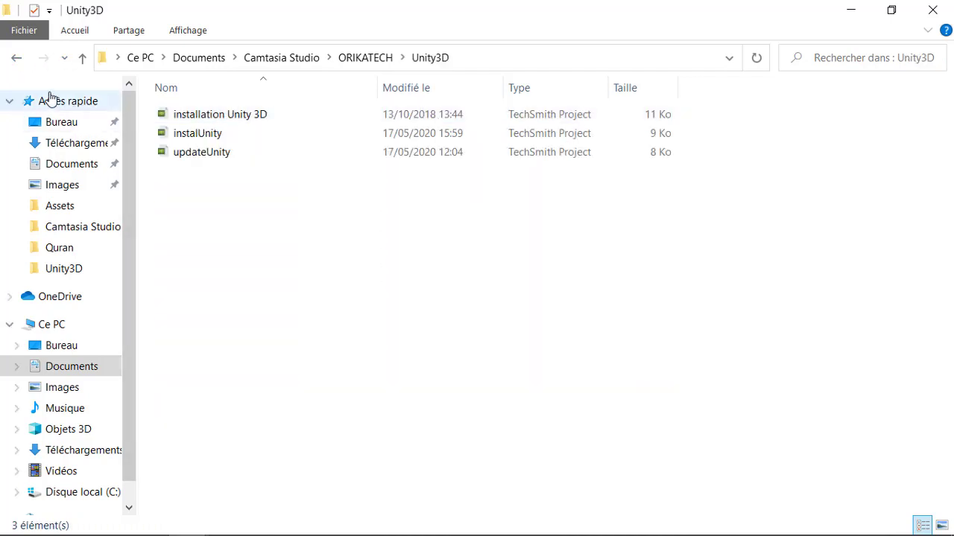
pyautogui.click(15, 61)
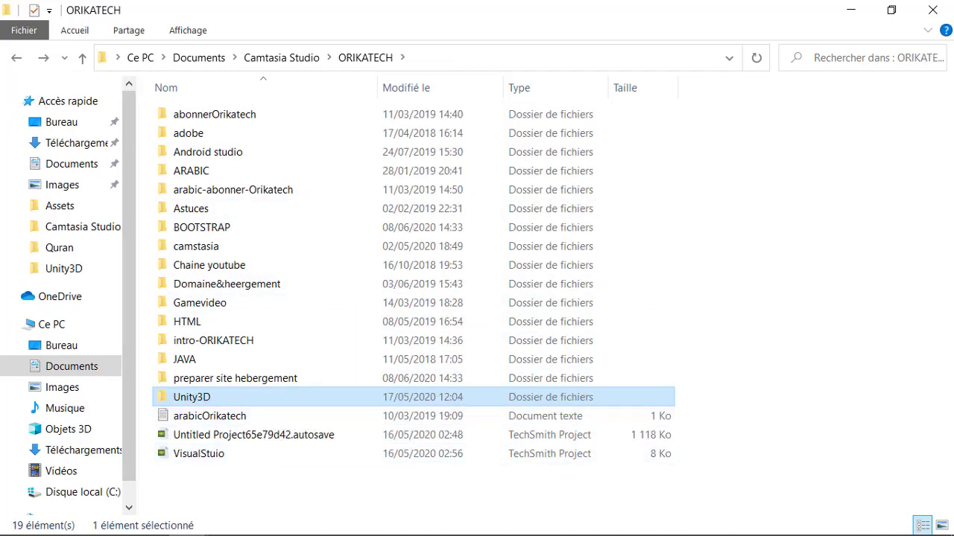
# Return to Recuva and examine the names, dates, sizes and recovery states of the listed .trec files
pyautogui.moveTo(636, 527)
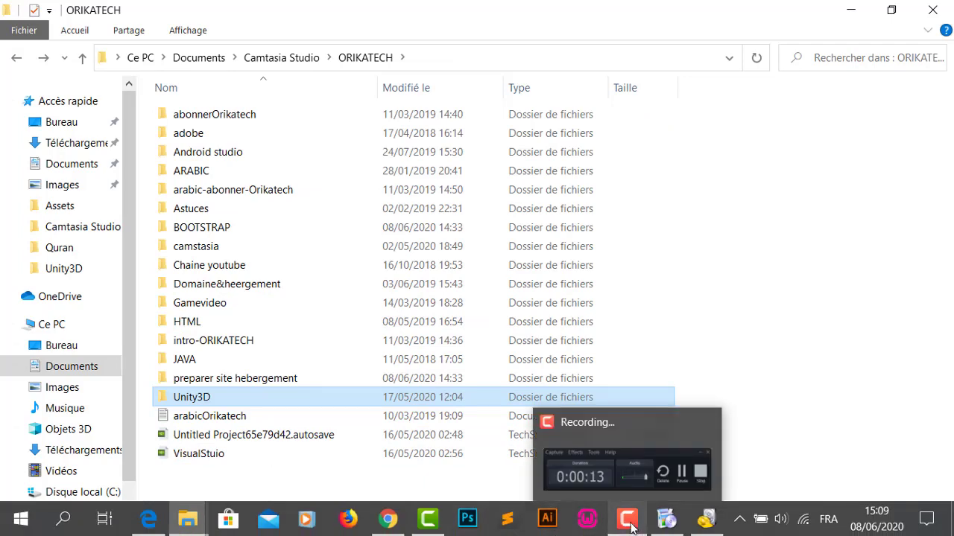
pyautogui.click(706, 519)
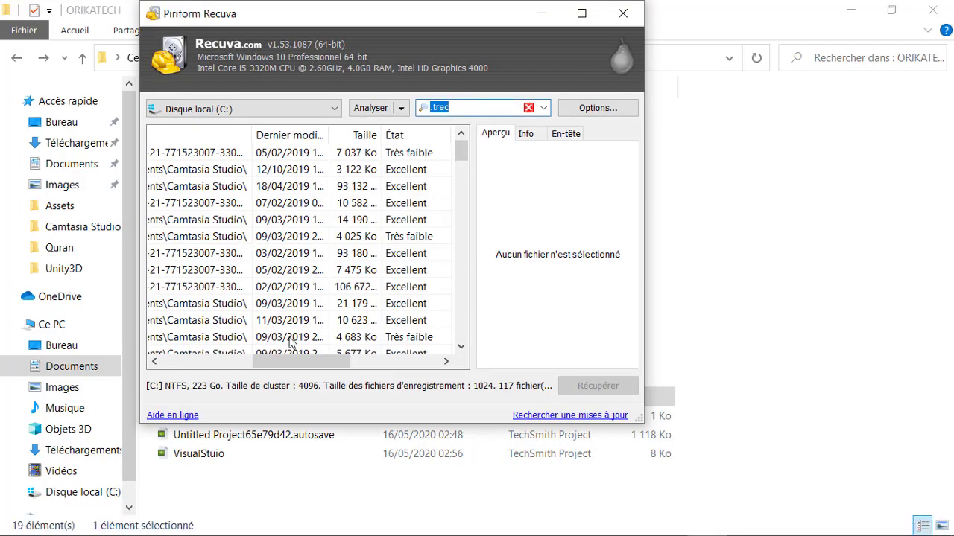
pyautogui.scroll(-20, 331, 301)
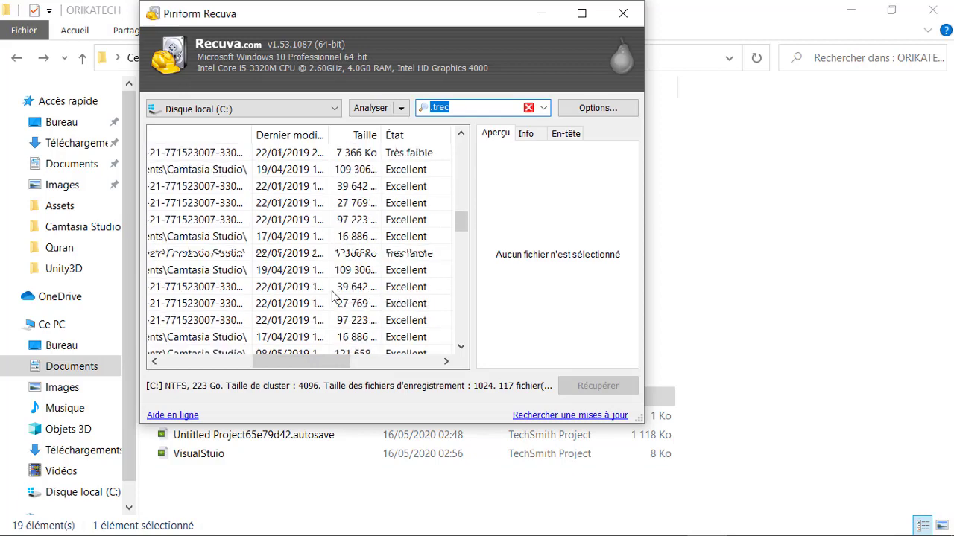
pyautogui.scroll(-1, 337, 295)
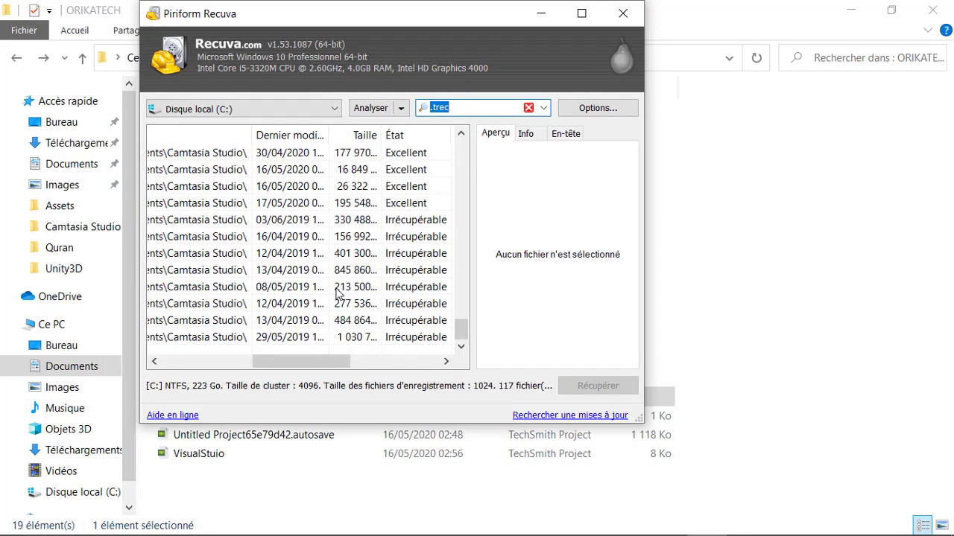
pyautogui.scroll(20, 337, 295)
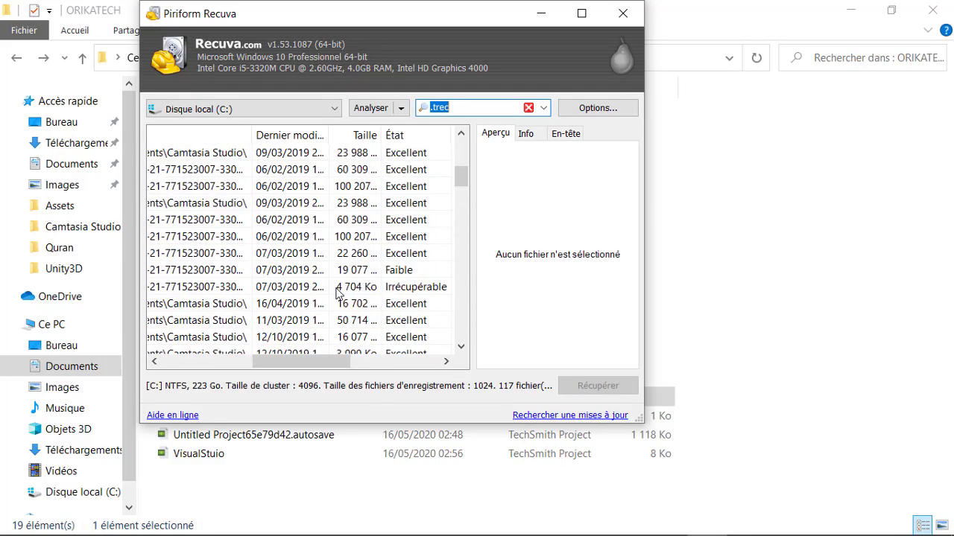
pyautogui.scroll(5, 337, 295)
pyautogui.scroll(-10, 337, 294)
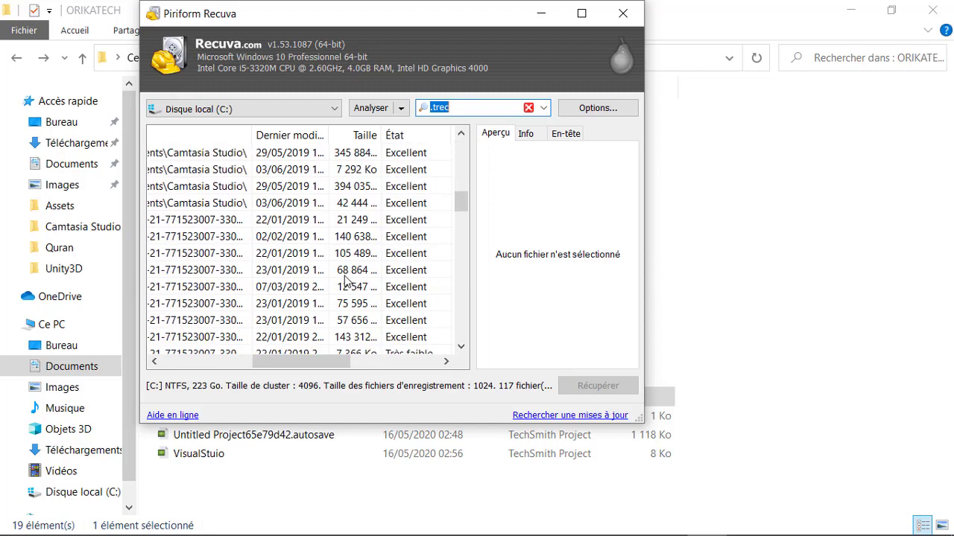
pyautogui.scroll(-10, 345, 281)
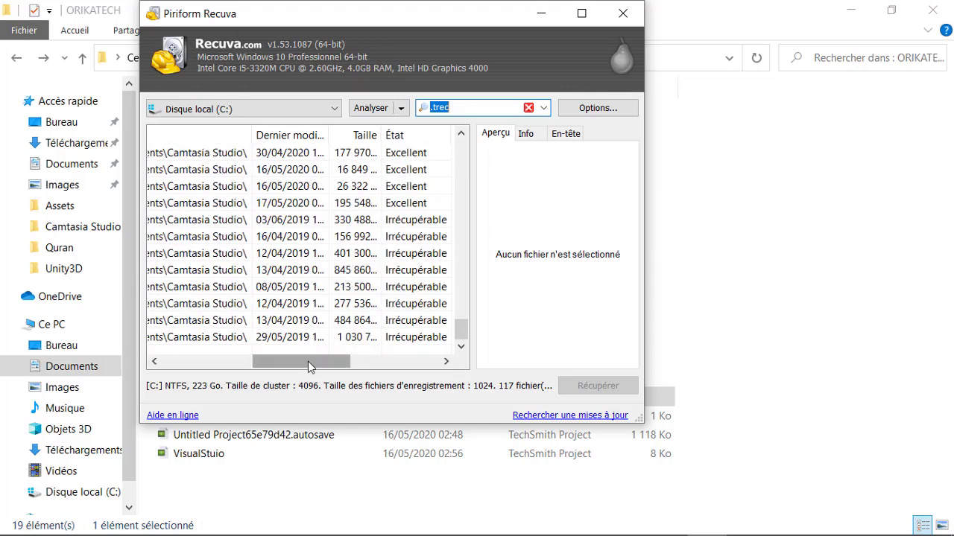
pyautogui.moveTo(307, 362); pyautogui.dragTo(186, 370)
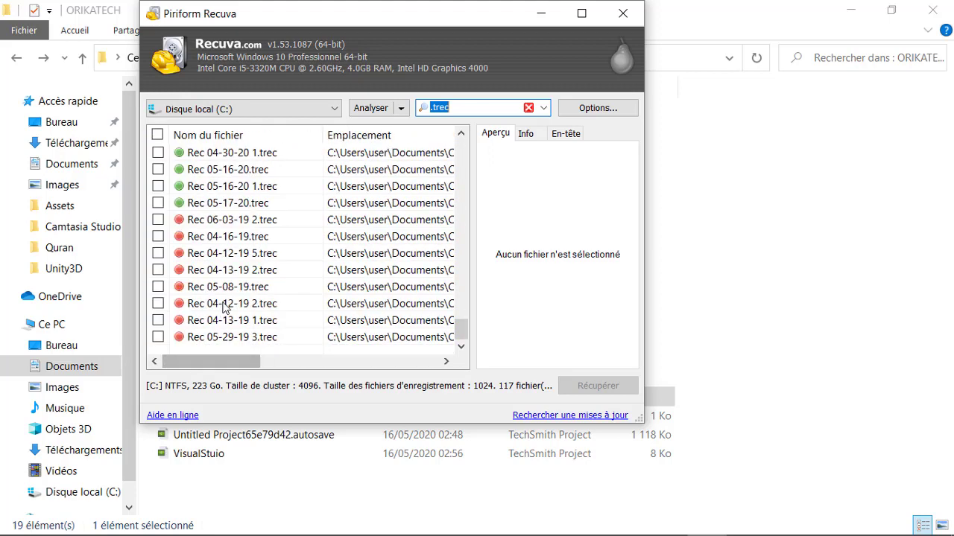
pyautogui.scroll(6, 229, 340)
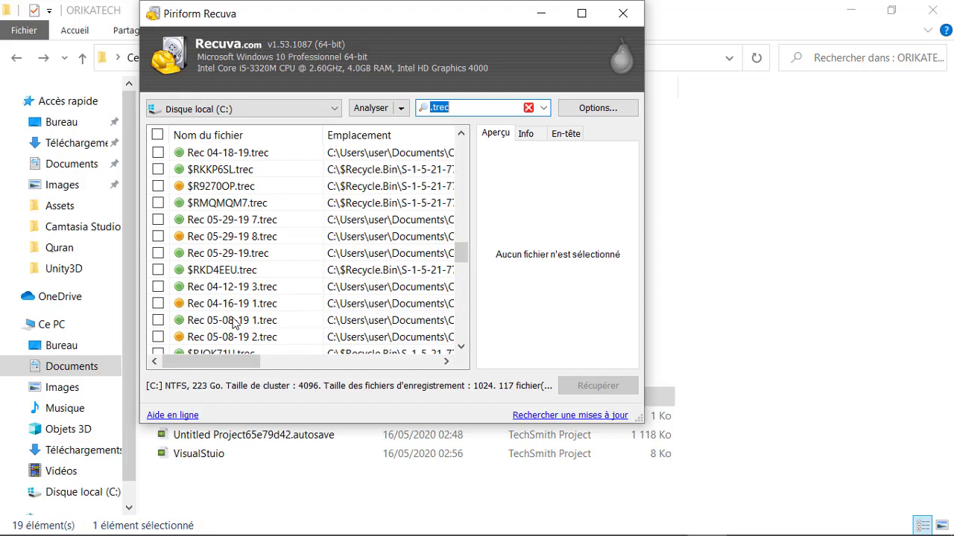
pyautogui.scroll(6, 233, 322)
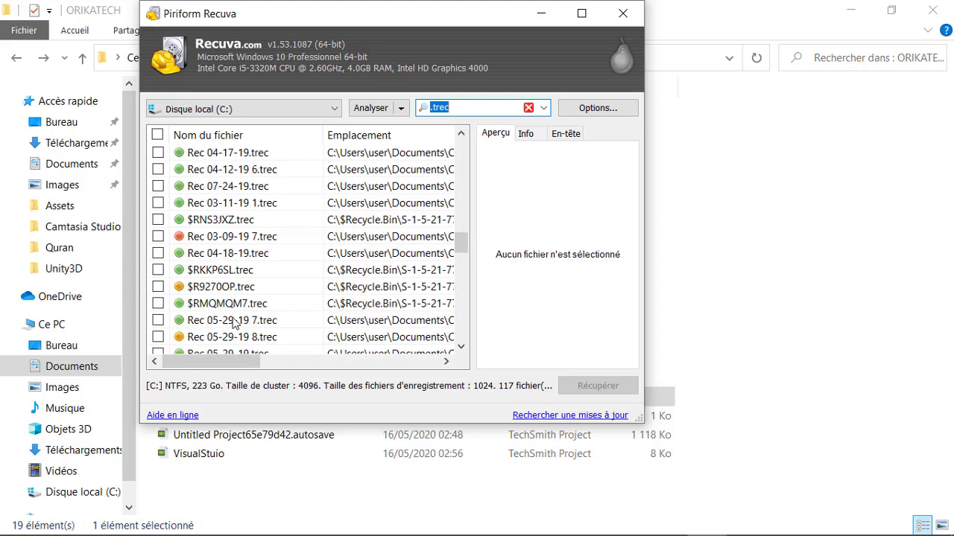
pyautogui.scroll(6, 233, 322)
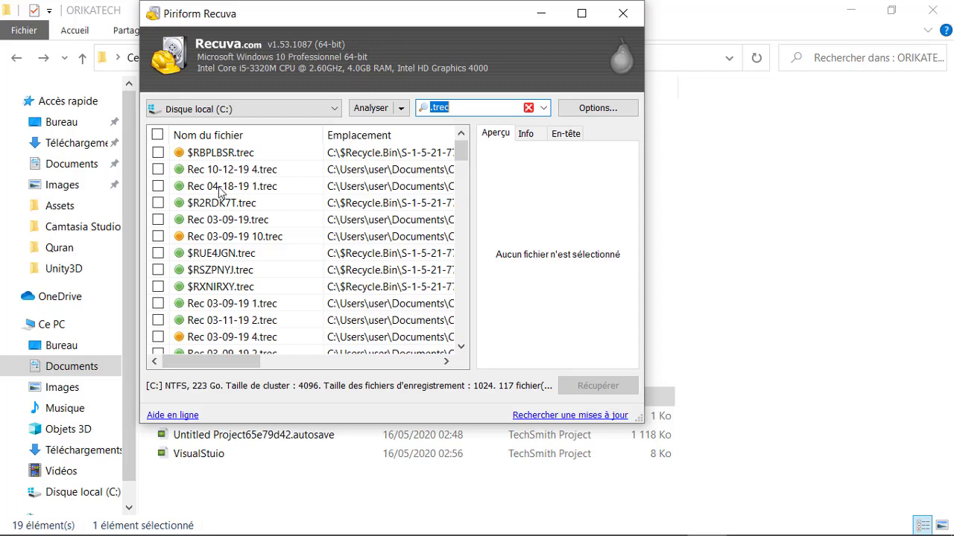
# Mark all the found .trec files for recovery and check the marked list
pyautogui.click(157, 135)
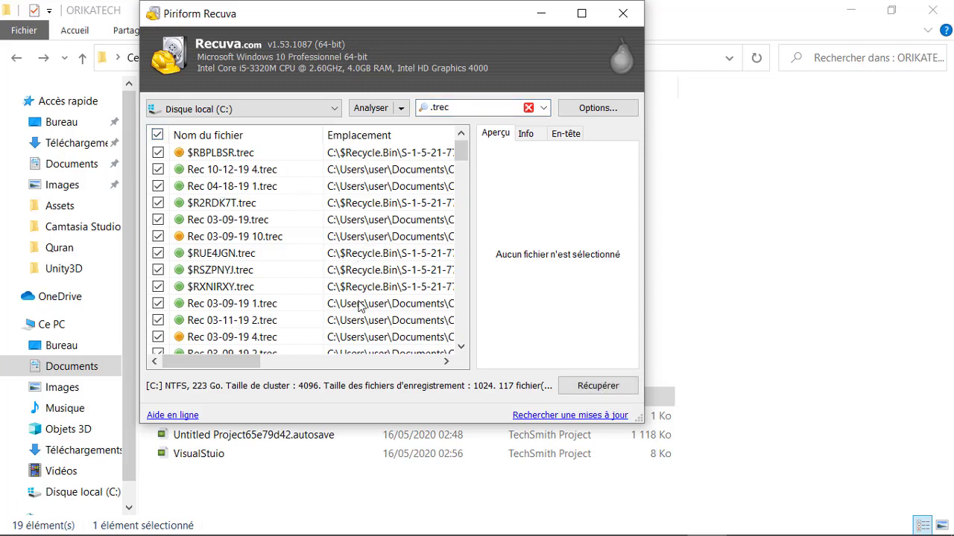
pyautogui.scroll(-4, 346, 310)
pyautogui.scroll(4, 346, 309)
# Start recovering the marked files and browse the destination to Disque local (C:) > Utilisateurs > user > Documents
pyautogui.click(601, 387)
pyautogui.scroll(-2, 313, 190)
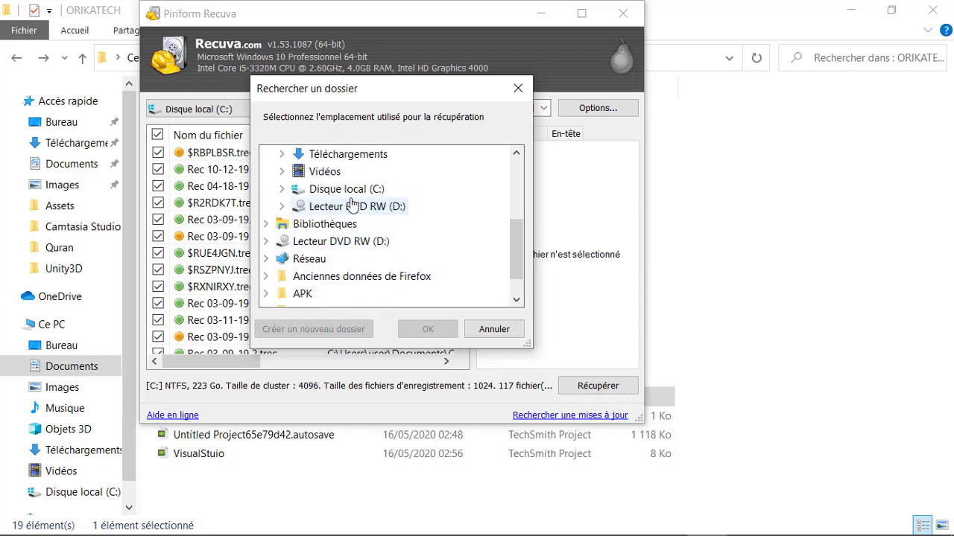
pyautogui.doubleClick(311, 191)
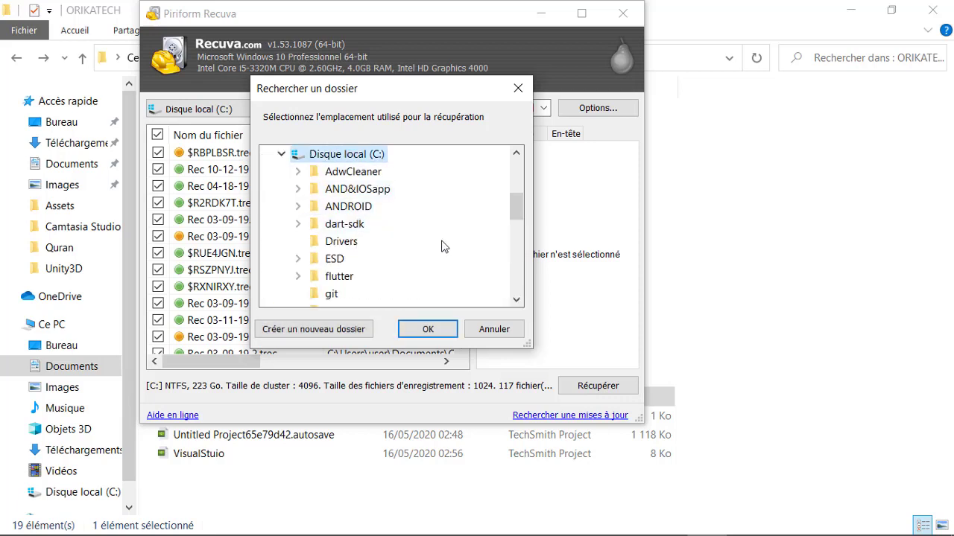
pyautogui.scroll(-4, 438, 248)
pyautogui.scroll(-1, 423, 259)
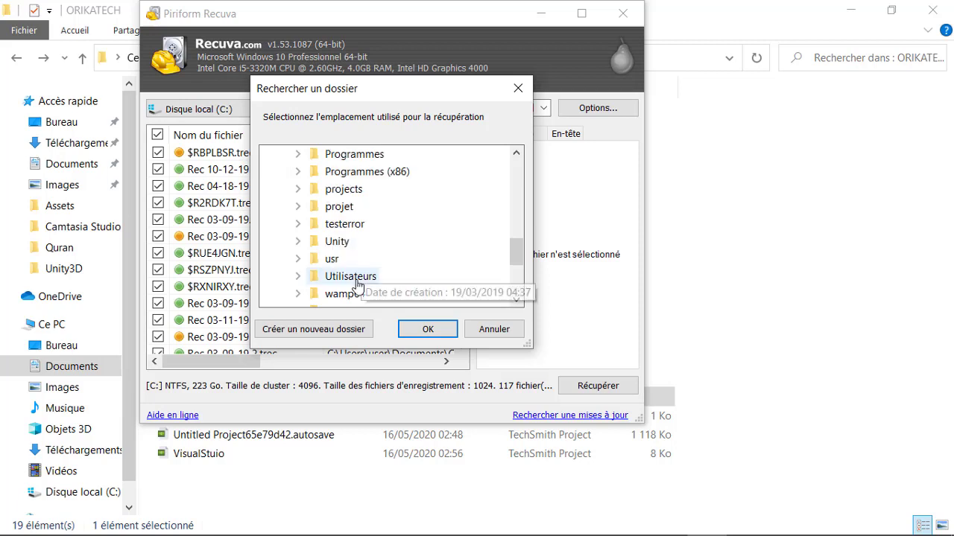
pyautogui.doubleClick(343, 274)
pyautogui.doubleClick(350, 189)
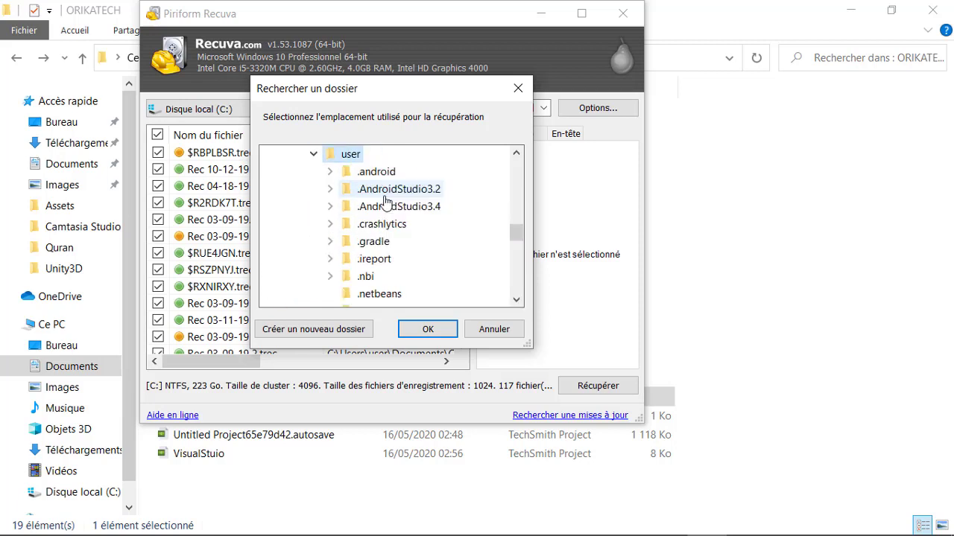
pyautogui.scroll(-2, 484, 204)
pyautogui.scroll(-1, 388, 235)
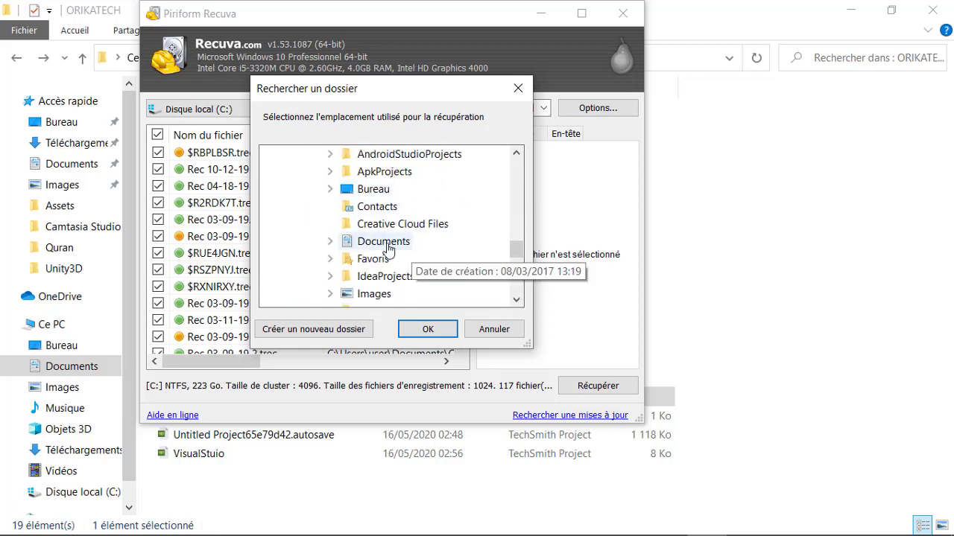
pyautogui.doubleClick(383, 242)
# Choose the Camtasia Studio folder inside Documents as the recovery location and look through its subfolders
pyautogui.scroll(-2, 493, 235)
pyautogui.scroll(-2, 488, 237)
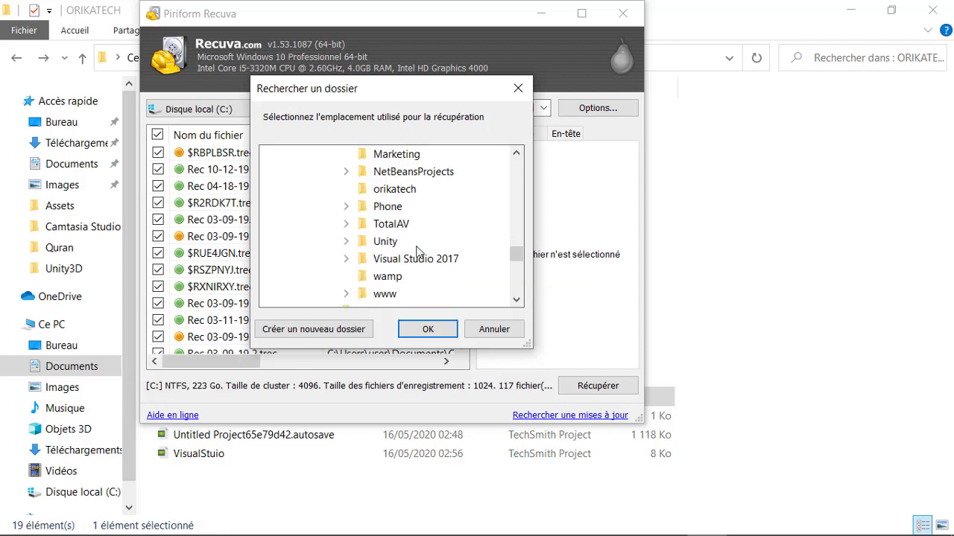
pyautogui.scroll(1, 417, 248)
pyautogui.scroll(-2, 436, 247)
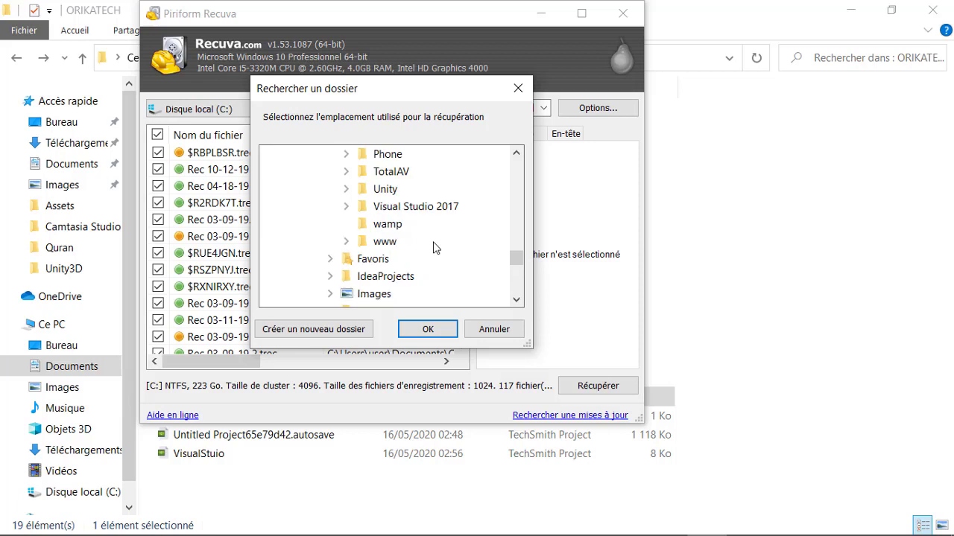
pyautogui.scroll(4, 437, 249)
pyautogui.doubleClick(411, 242)
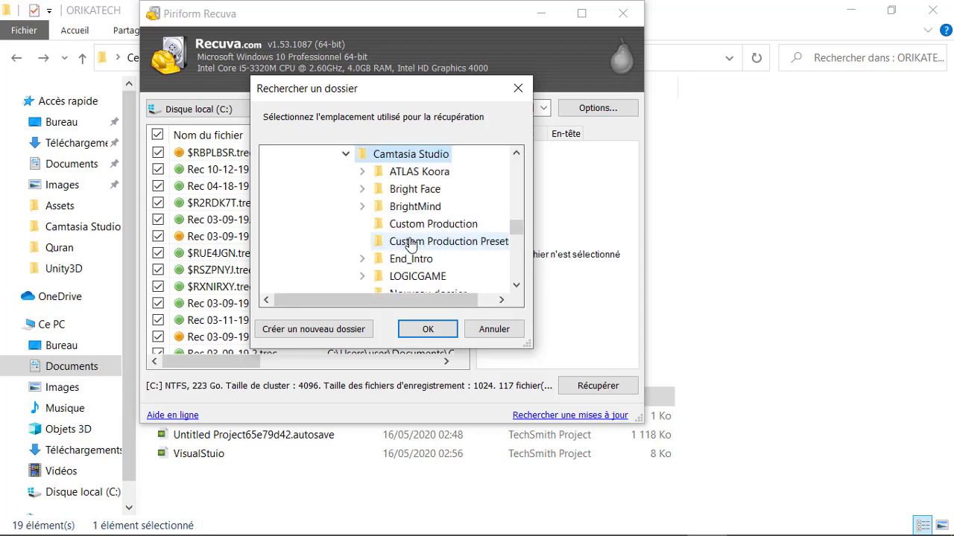
pyautogui.scroll(-3, 474, 201)
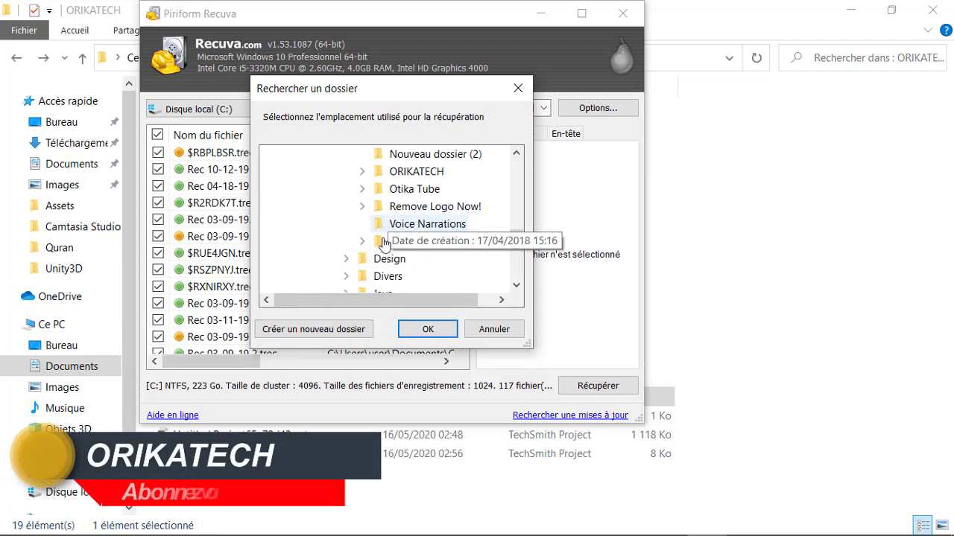
pyautogui.scroll(3, 404, 202)
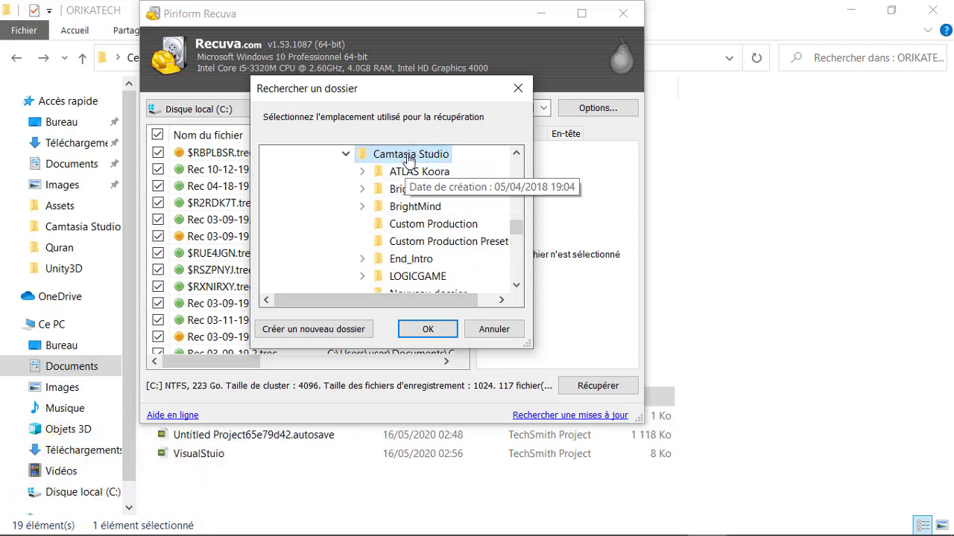
pyautogui.scroll(-1, 404, 241)
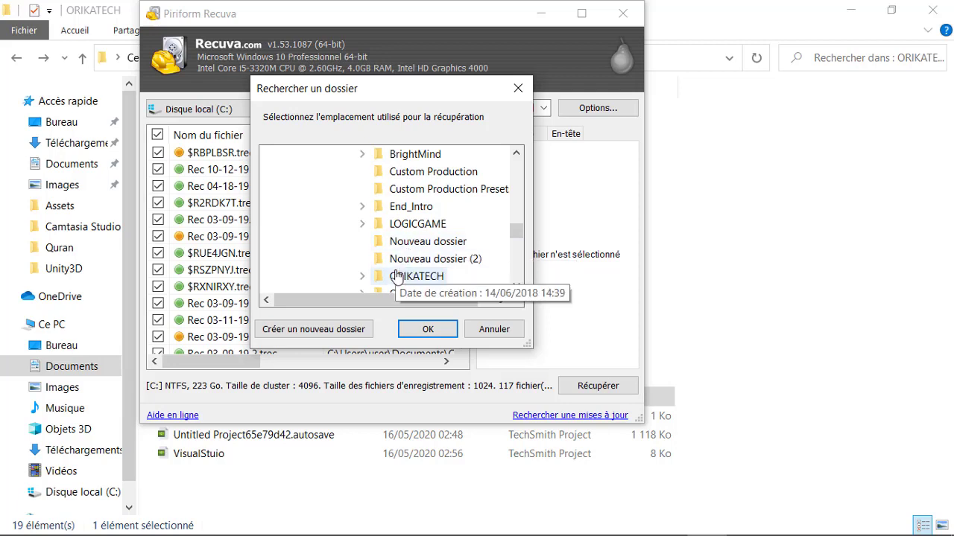
# Create a folder named Recperation inside Camtasia Studio and recover the files into it, accepting restoration to the same drive
pyautogui.click(306, 329)
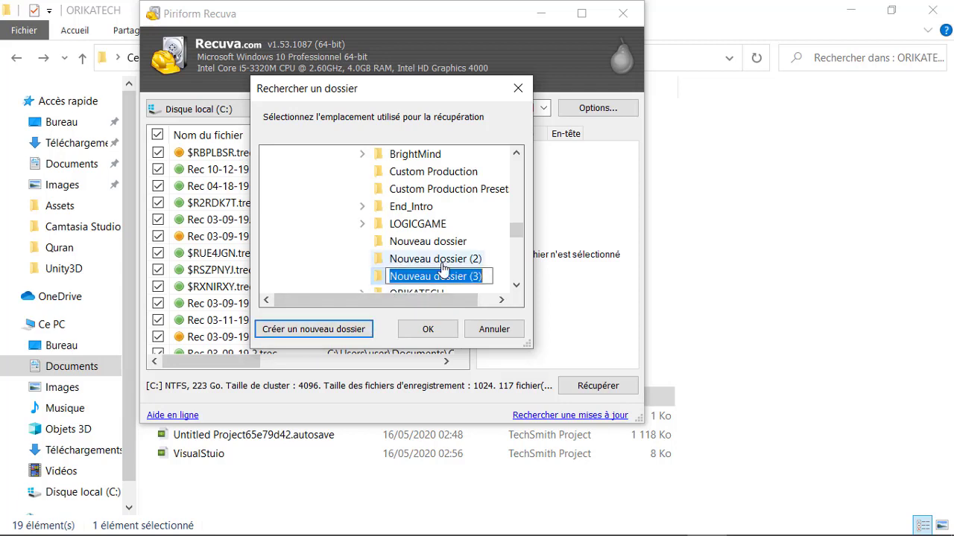
pyautogui.write('Recper')
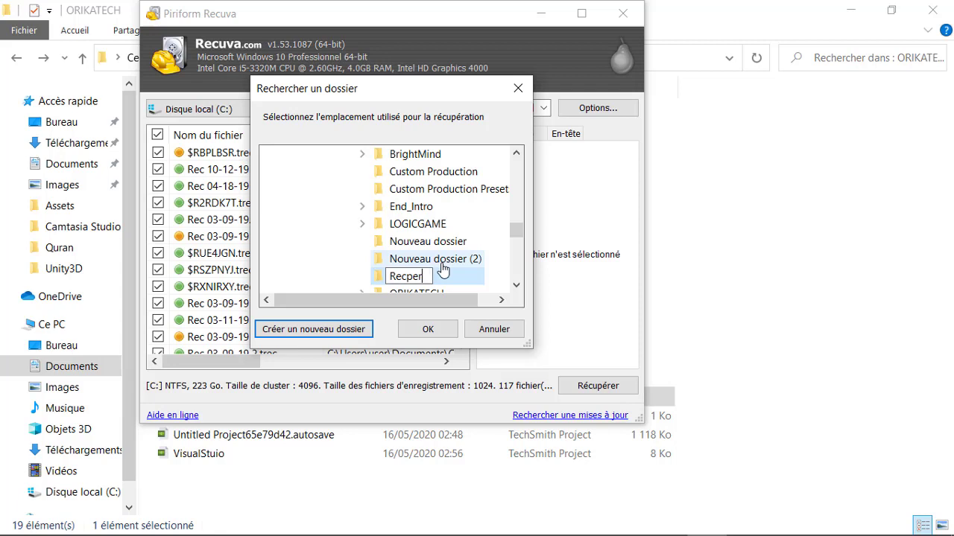
pyautogui.write('ation')
pyautogui.press('Return')
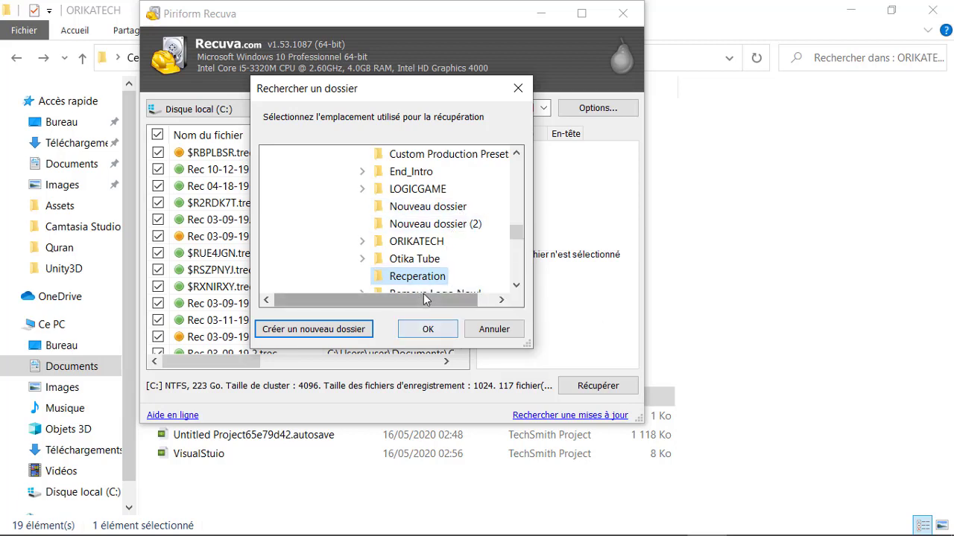
pyautogui.click(426, 334)
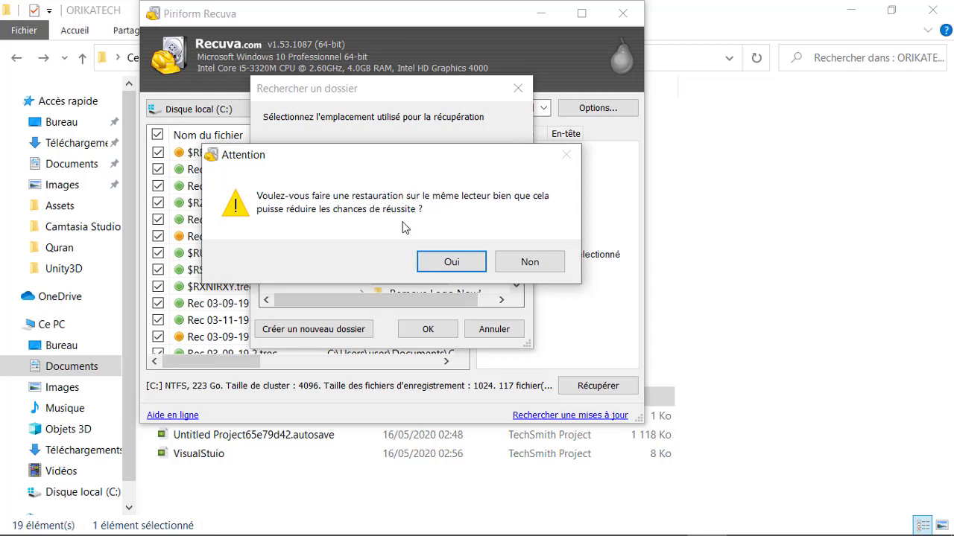
pyautogui.click(441, 261)
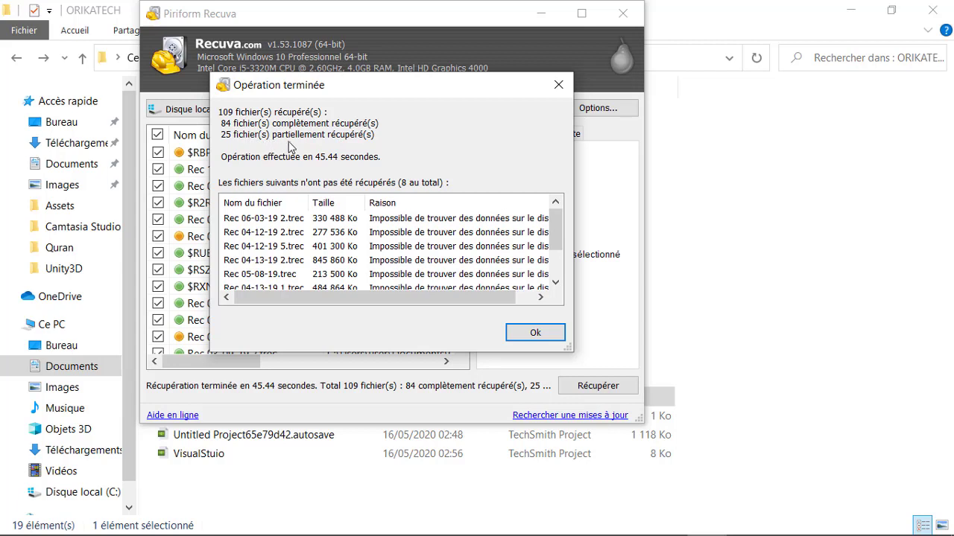
# Review the list of files that were not recovered, close the recovery report and minimize Recuva
pyautogui.scroll(-1, 365, 274)
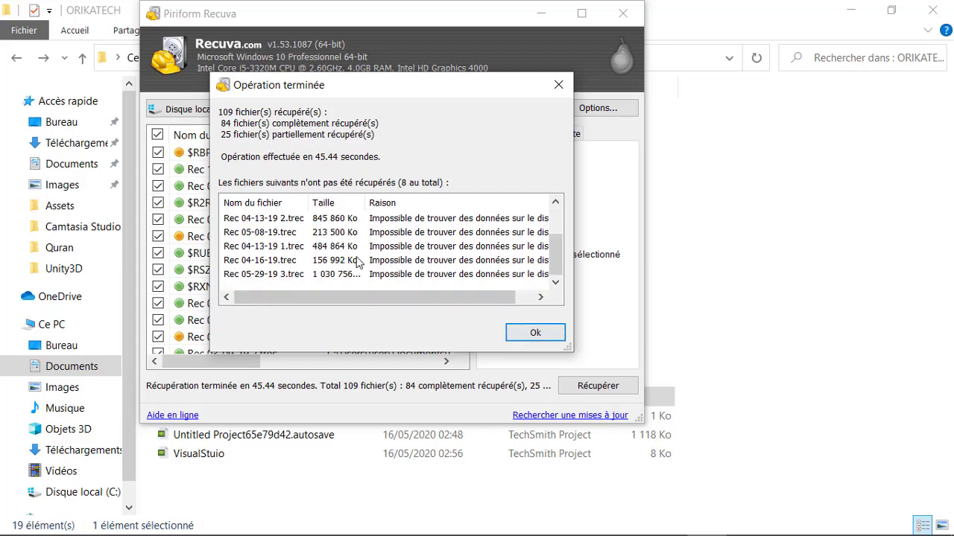
pyautogui.scroll(1, 396, 230)
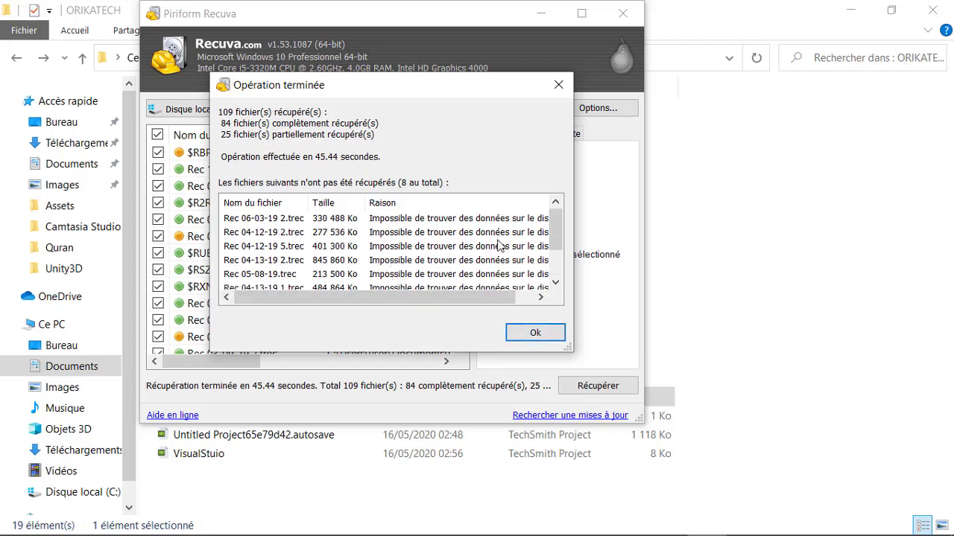
pyautogui.click(519, 337)
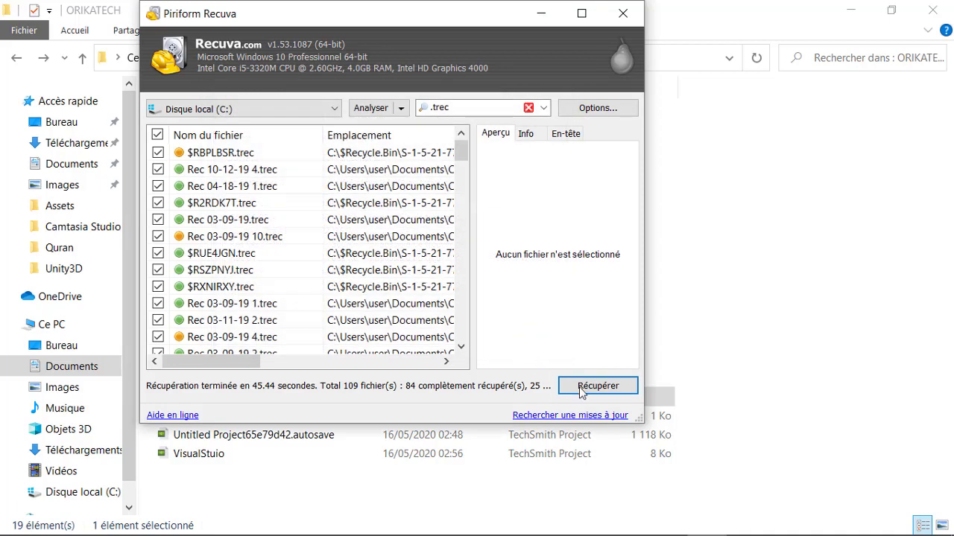
pyautogui.click(541, 13)
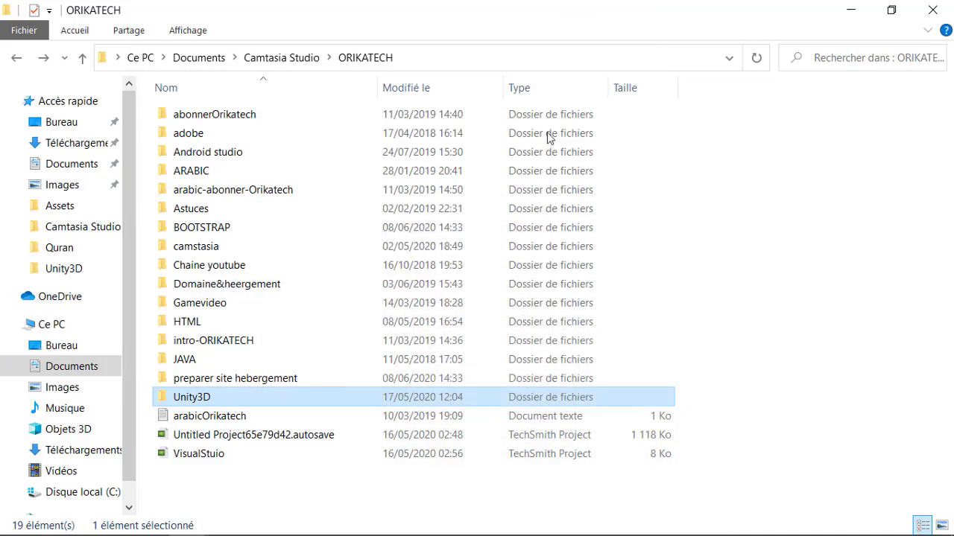
# Open the Recperation folder inside Documents > Camtasia Studio in the file explorer
pyautogui.hotkey('alt', 'Up')
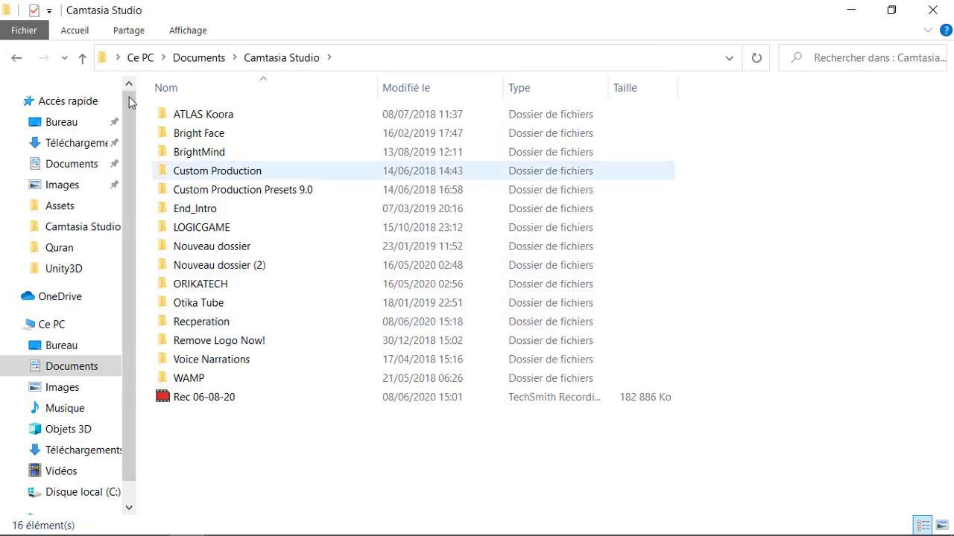
pyautogui.click(222, 59)
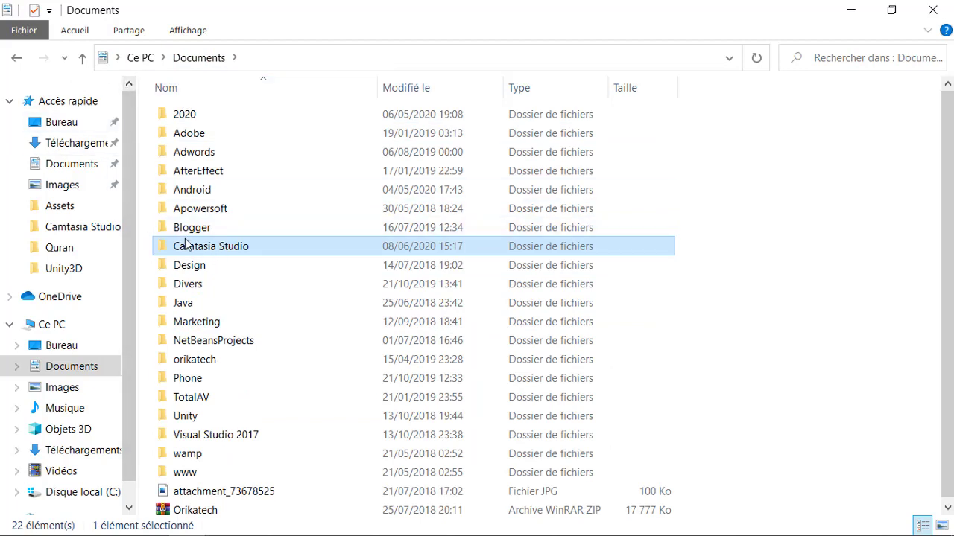
pyautogui.doubleClick(229, 248)
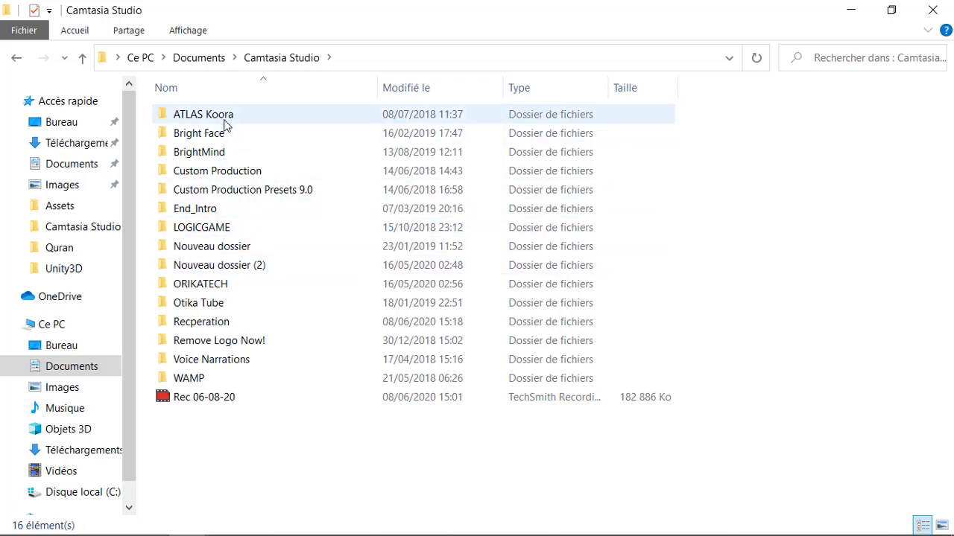
pyautogui.doubleClick(200, 329)
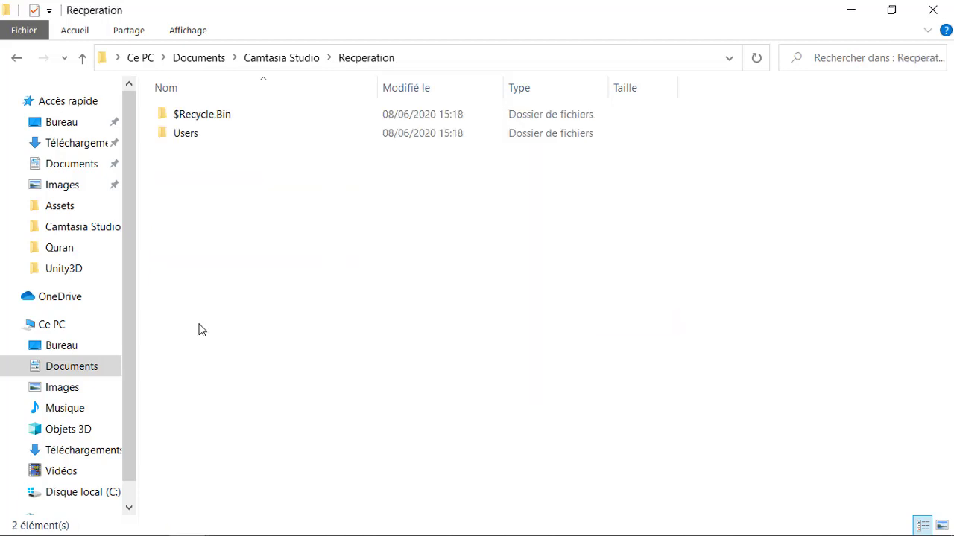
# Open the subfolder inside the recovered $Recycle.Bin folder and look through its recovered recordings
pyautogui.doubleClick(202, 116)
pyautogui.doubleClick(185, 115)
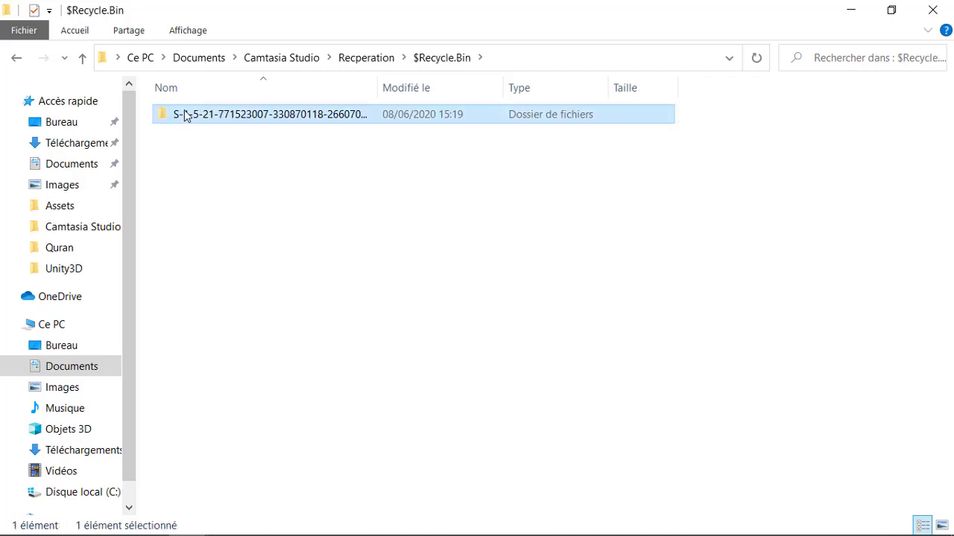
pyautogui.scroll(-5, 214, 346)
pyautogui.scroll(-1, 215, 346)
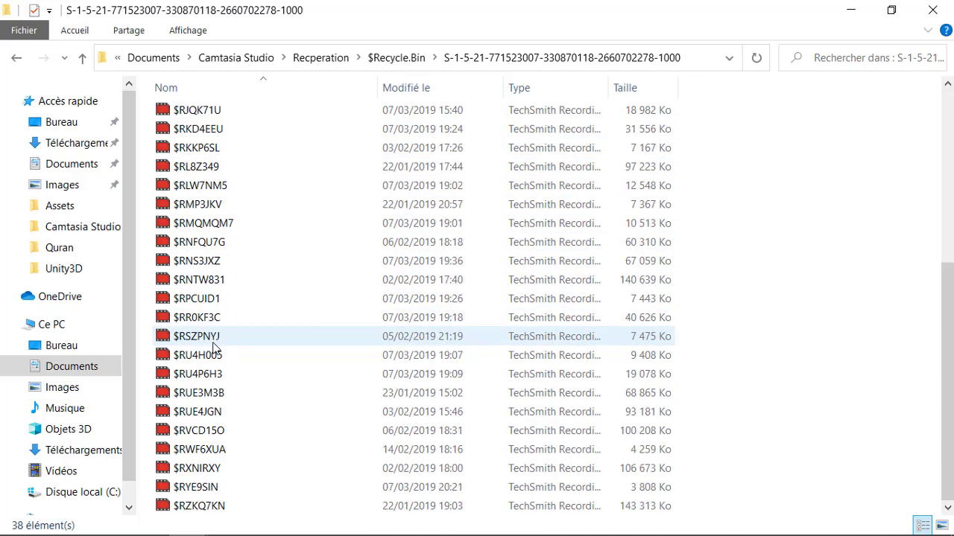
pyautogui.scroll(6, 213, 342)
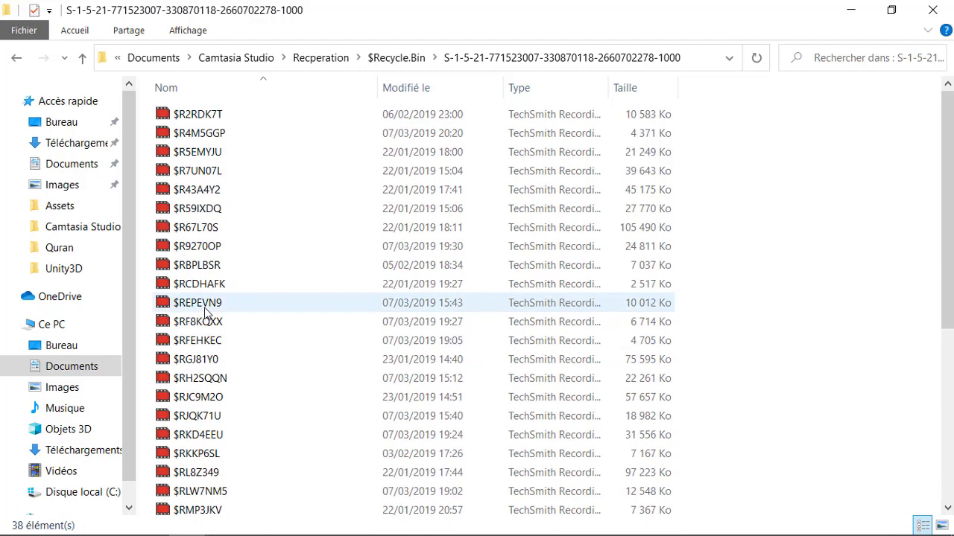
# Return to the Recperation folder and examine the recovered files under Users > user > Documents > Camtasia Studio
pyautogui.click(82, 58)
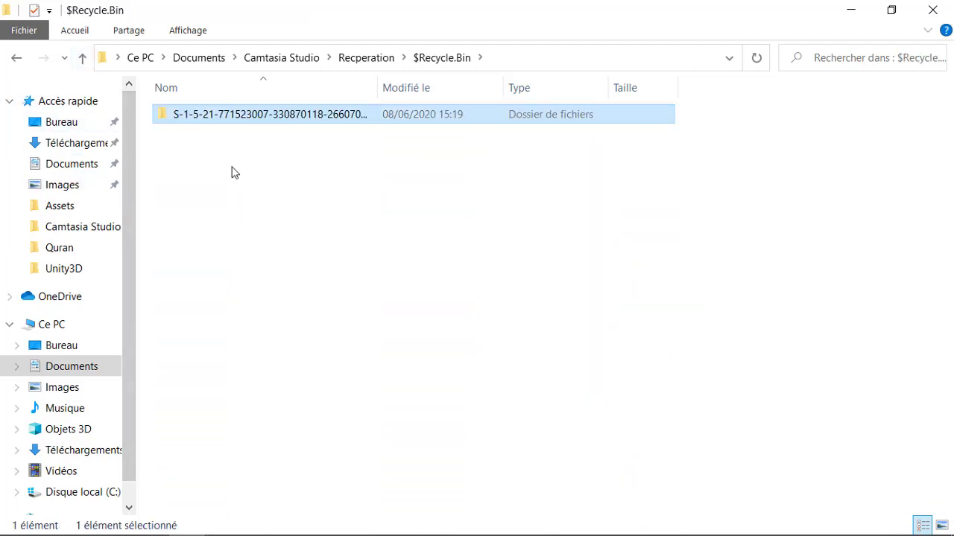
pyautogui.click(82, 57)
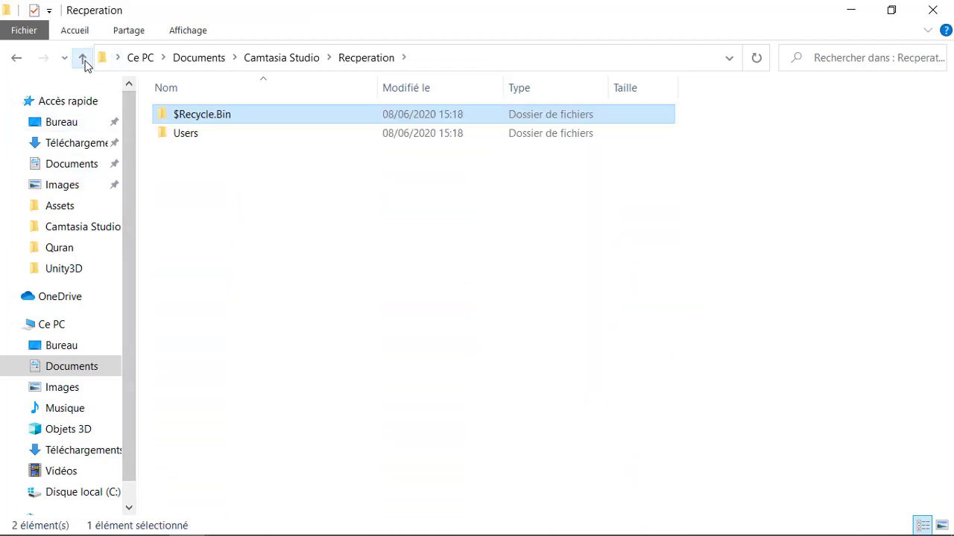
pyautogui.doubleClick(208, 135)
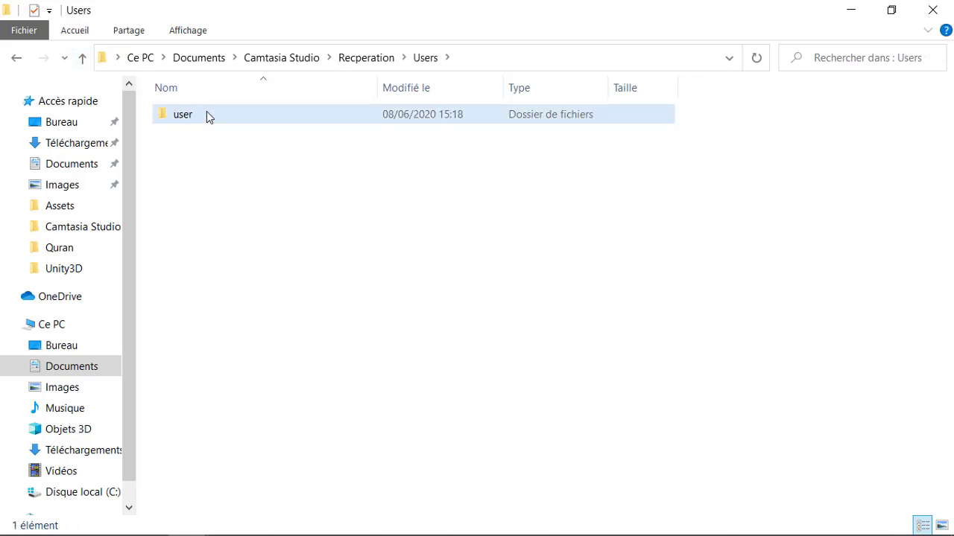
pyautogui.doubleClick(206, 113)
pyautogui.doubleClick(206, 114)
pyautogui.doubleClick(206, 114)
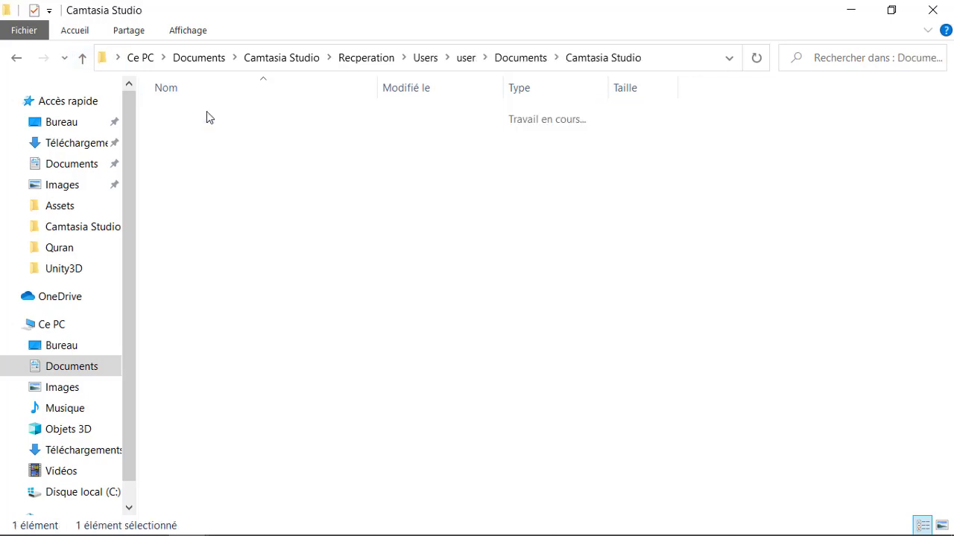
pyautogui.scroll(-5, 295, 422)
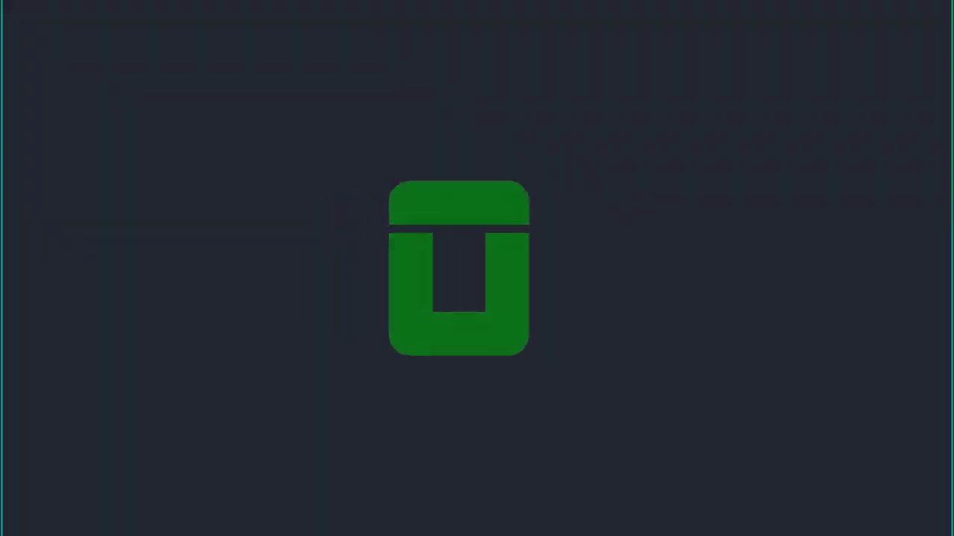